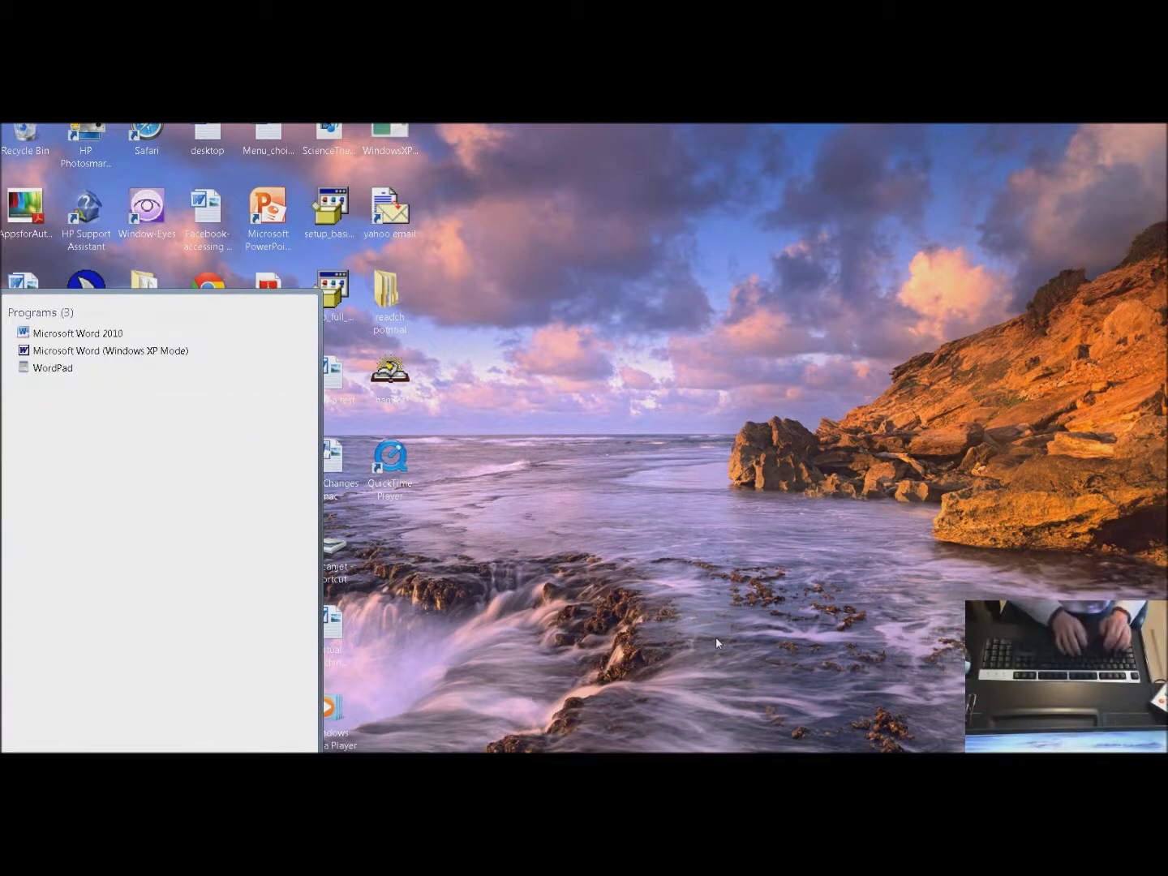
# - Open Microsoft Word 2010 and fill the blank document with sample paragraphs using =rand()
pyautogui.press('Return')
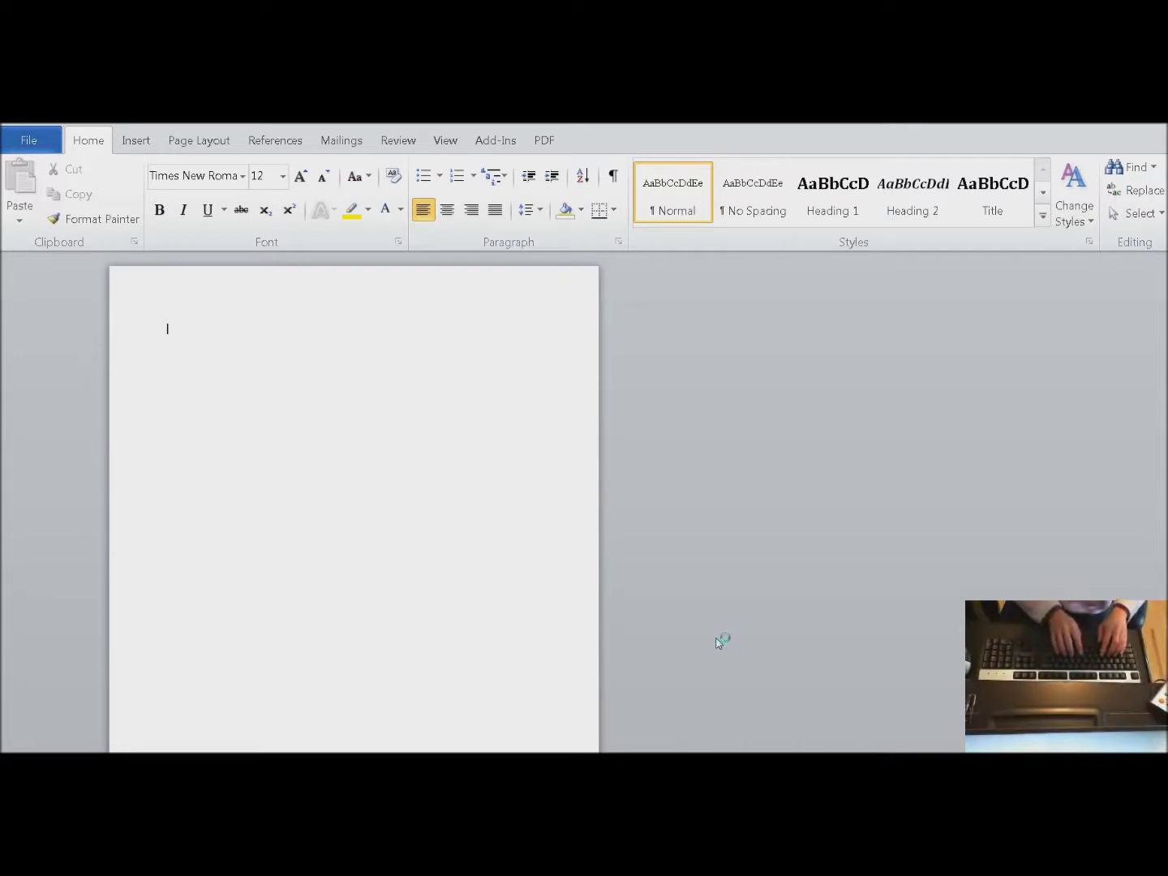
pyautogui.write('=')
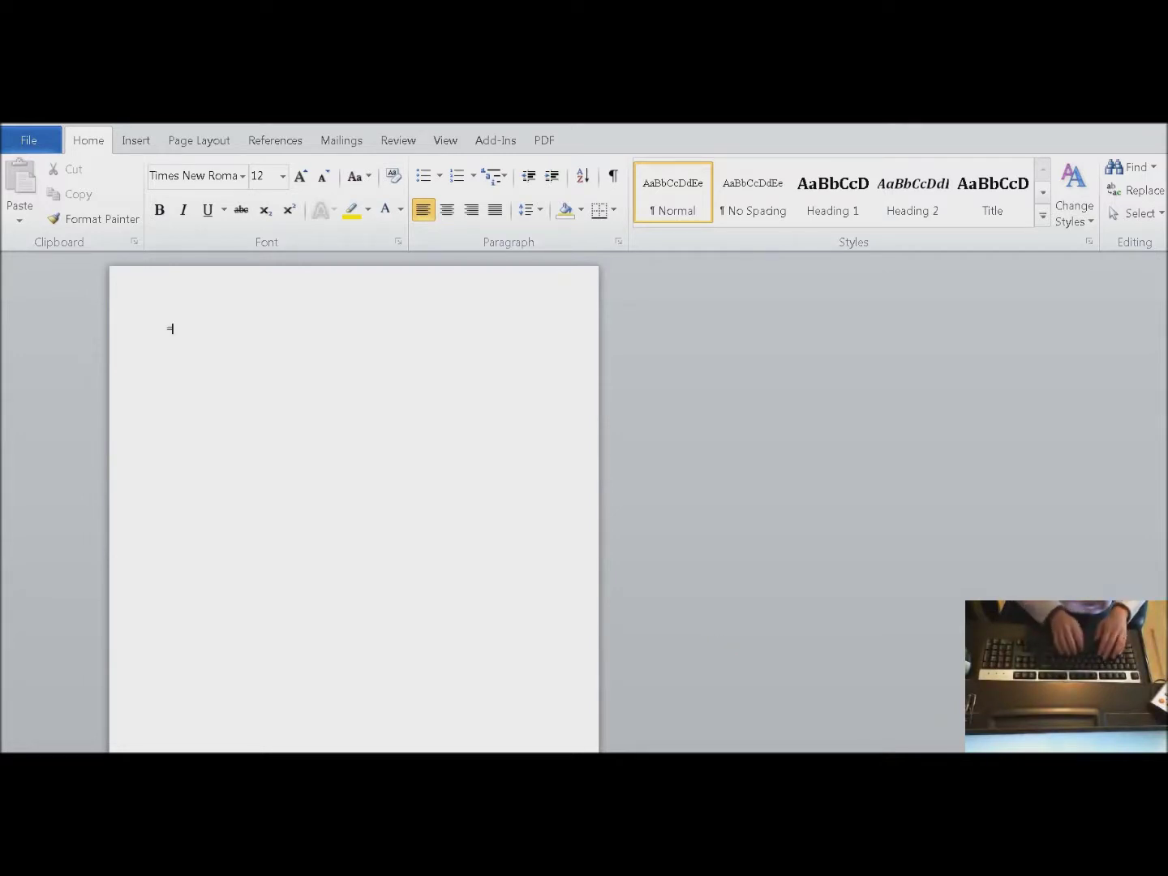
pyautogui.write('rand')
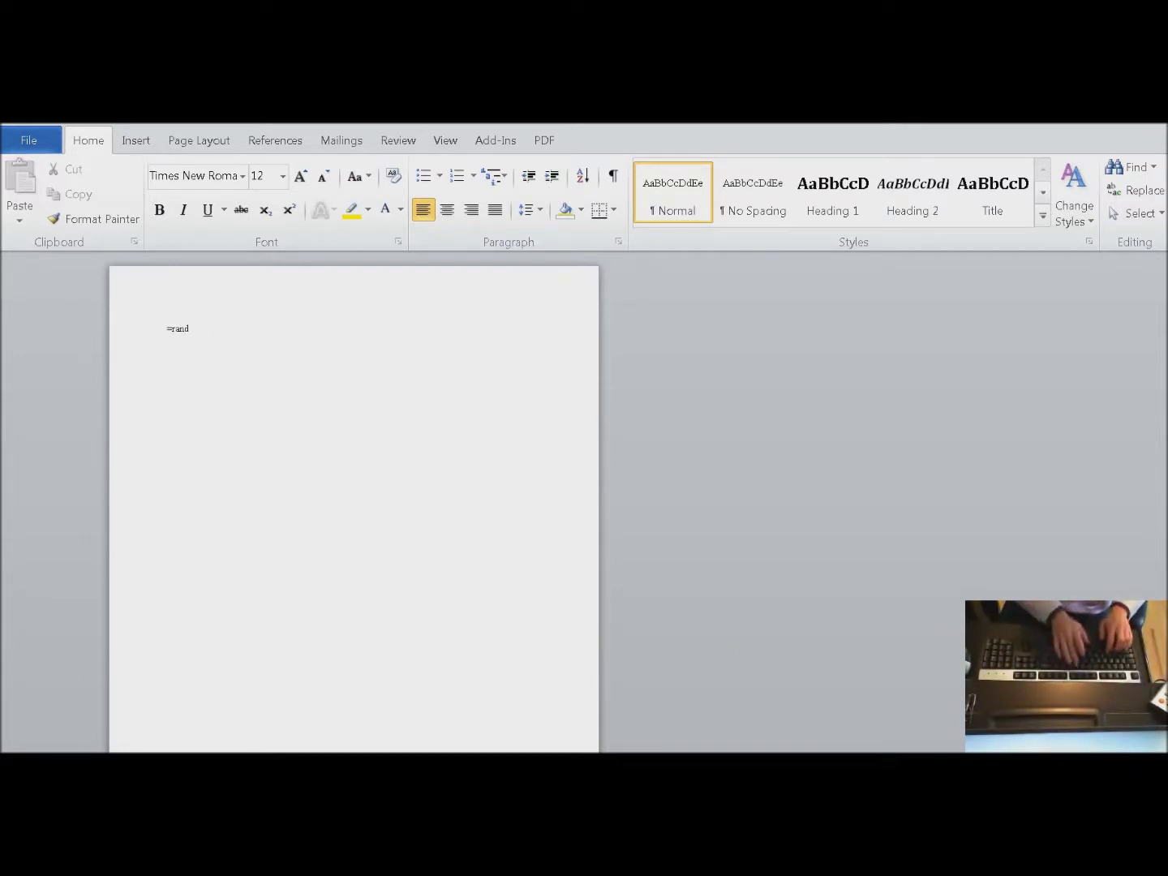
pyautogui.write('()')
pyautogui.press('Return')
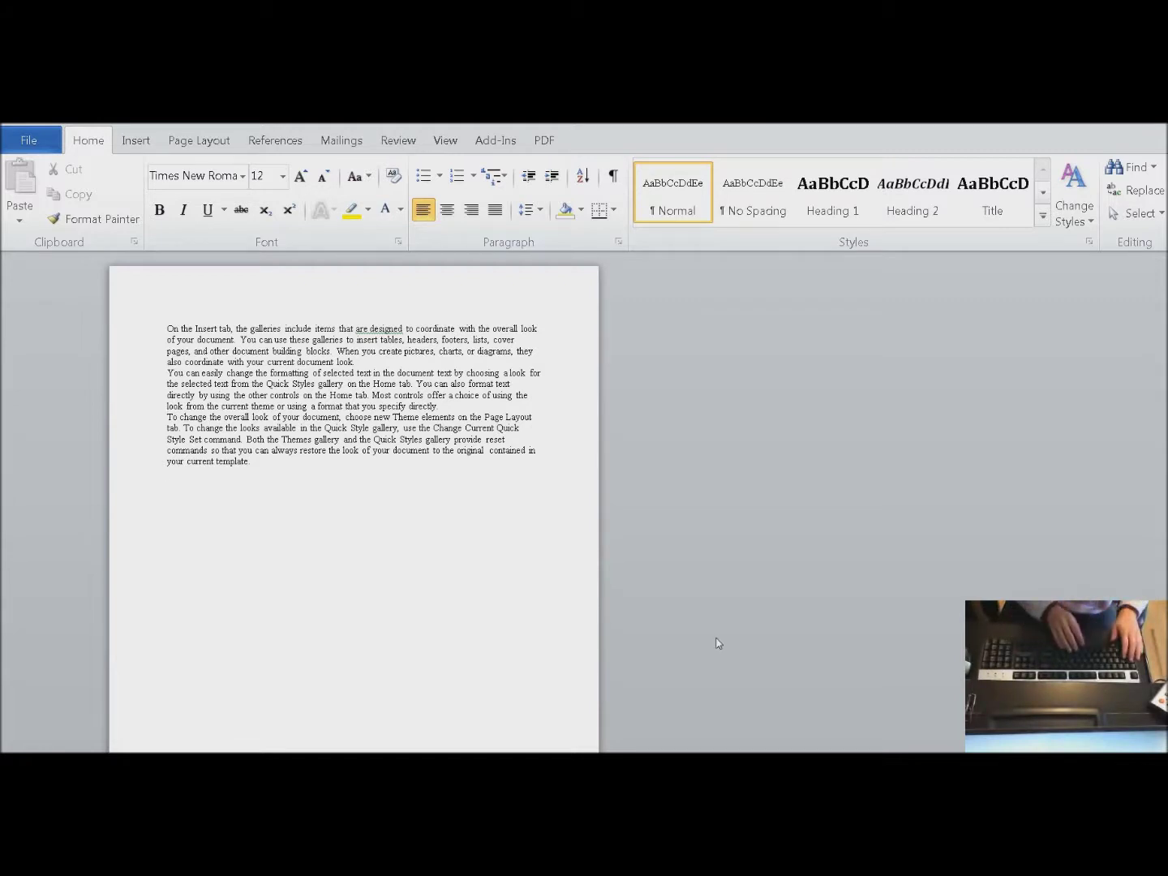
# - Indent the first line of each of the three sample paragraphs by one tab
pyautogui.press('Tab')
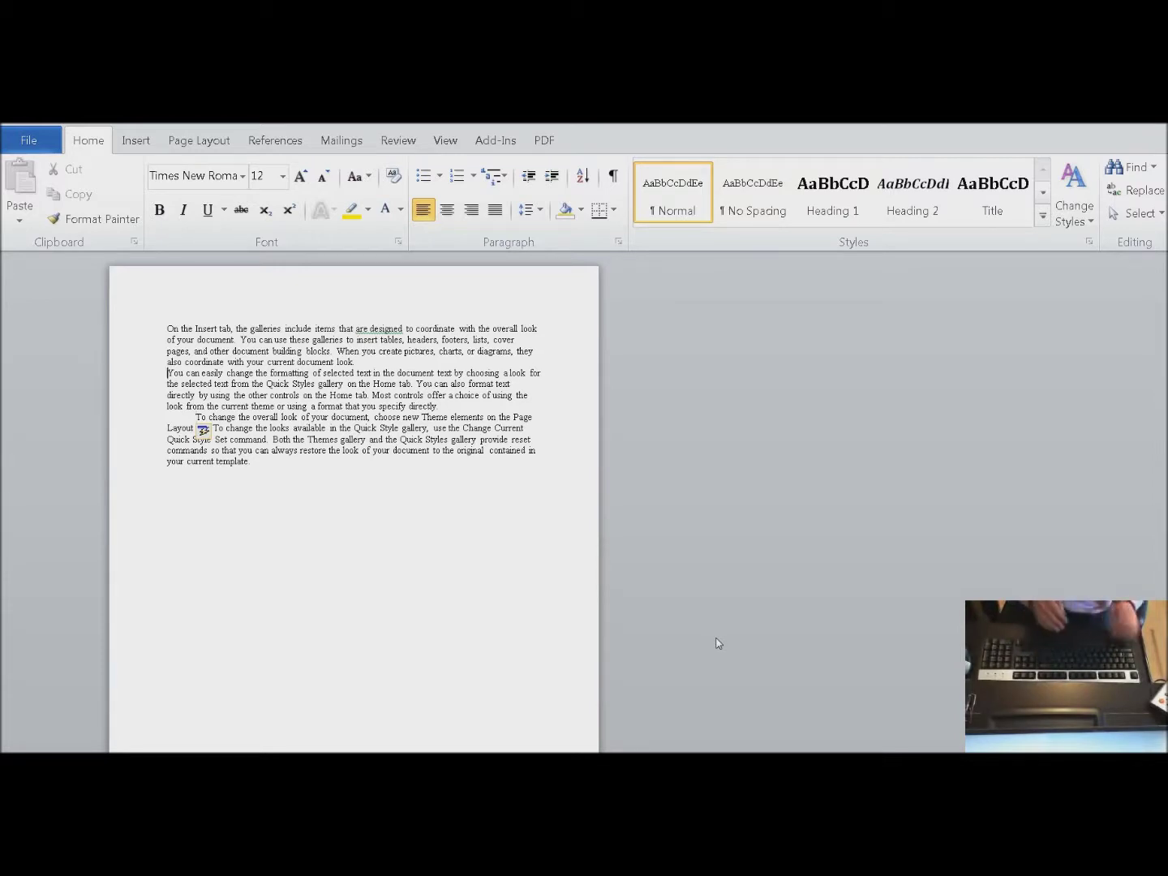
pyautogui.press('Tab')
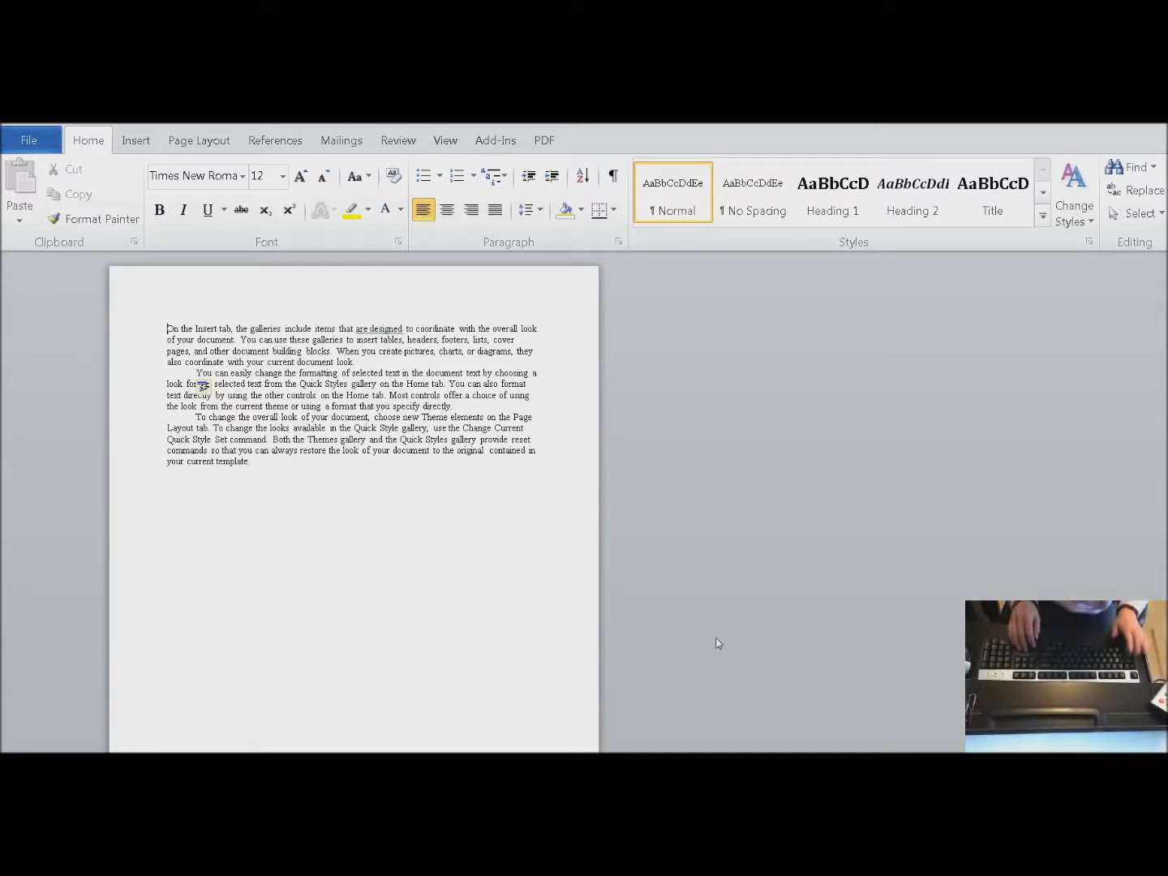
pyautogui.press('Tab')
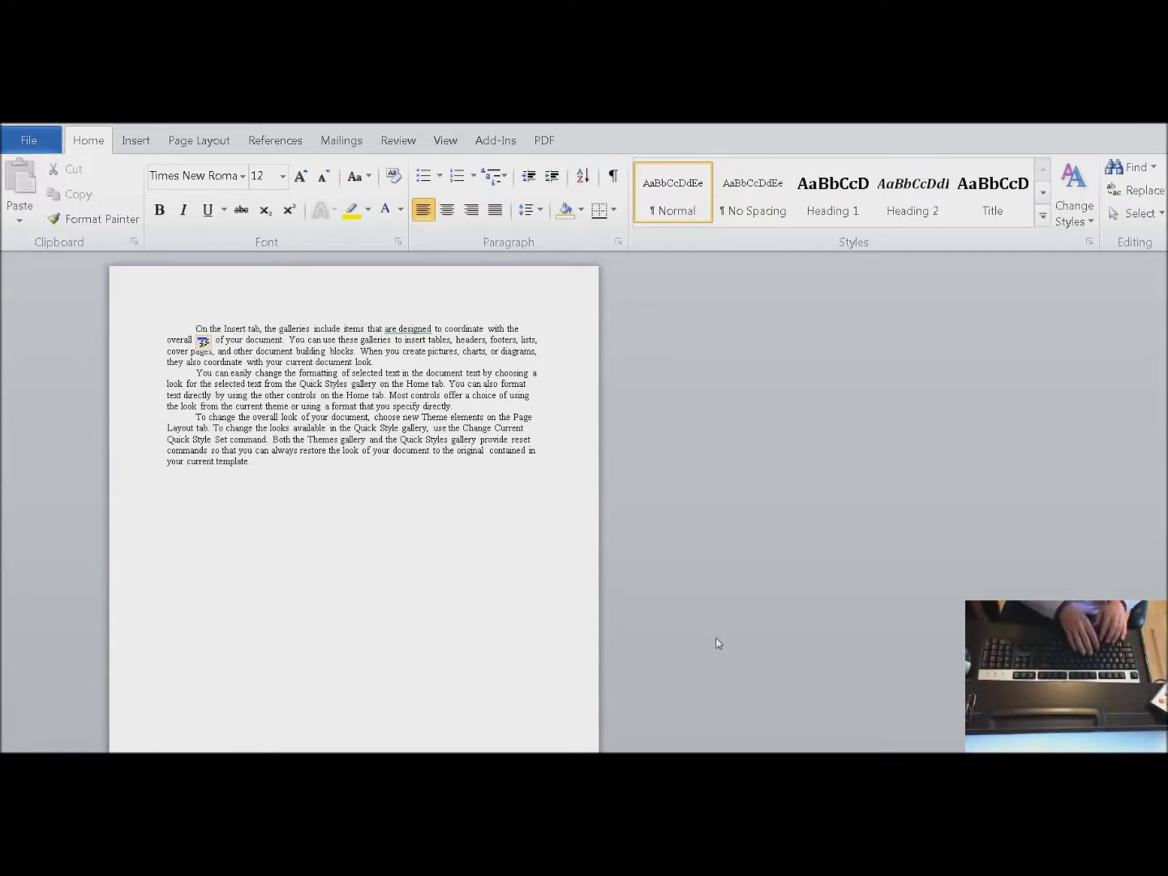
# - Return to the start of the document and set the zoom to 200%
pyautogui.hotkey('ctrl', 'Home')
pyautogui.write('2')
pyautogui.press('BackSpace')
pyautogui.hotkey('alt', 'w')
pyautogui.press('q')
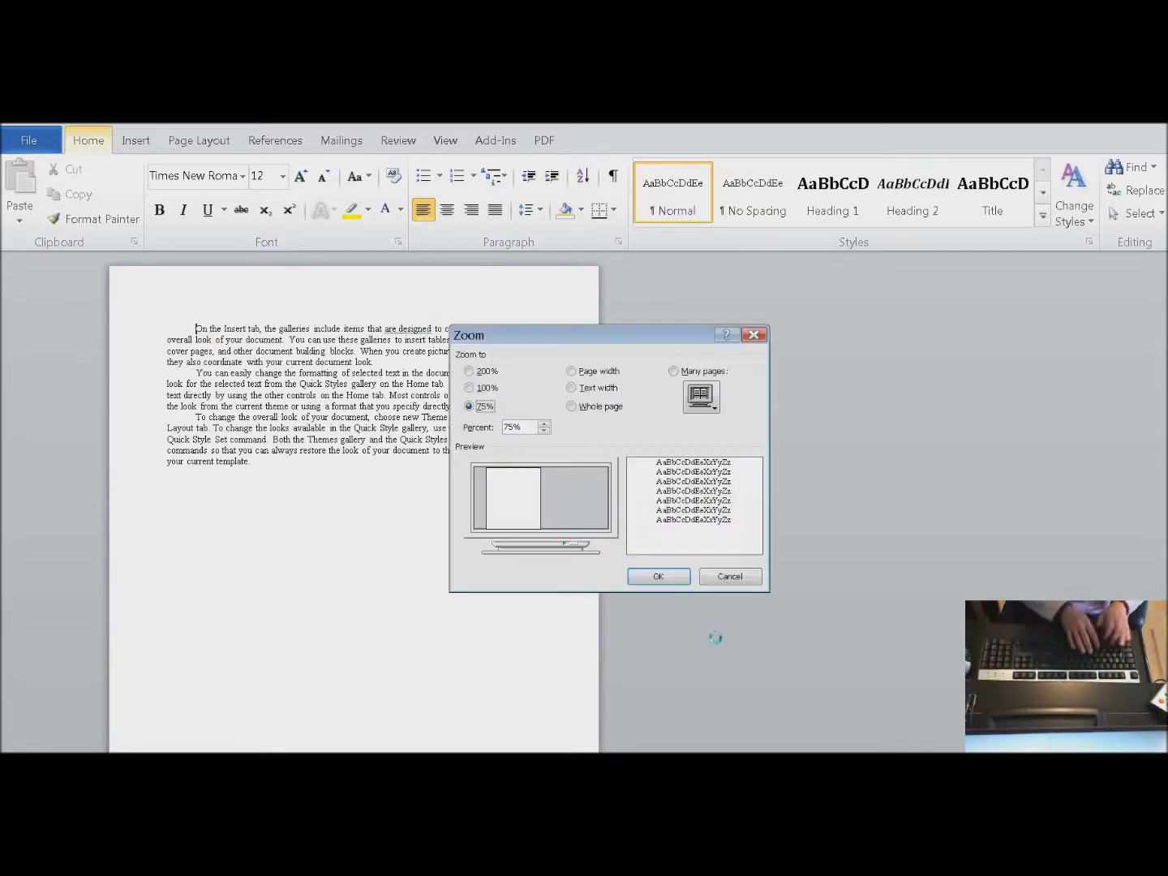
pyautogui.hotkey('alt', '2')
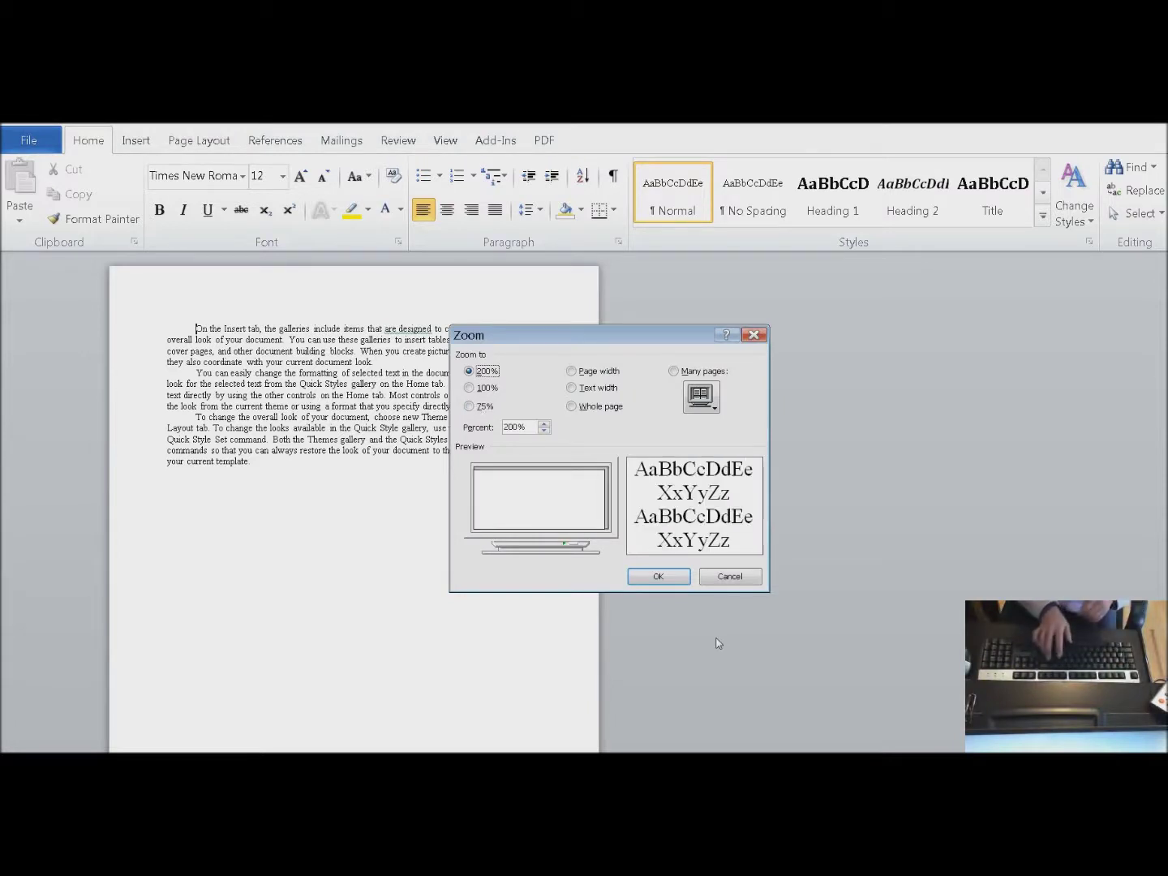
pyautogui.press('Return')
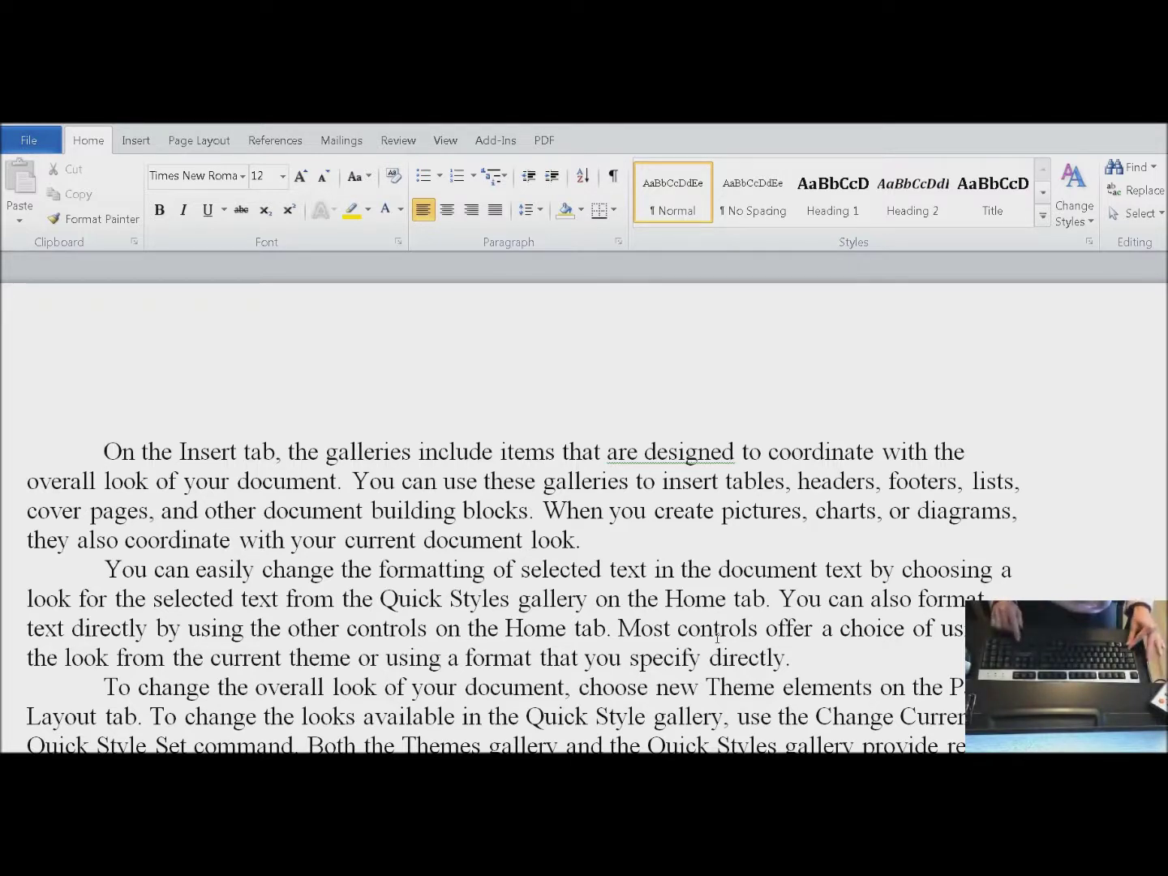
# - Make the opening words "On the Insert tab" bold
pyautogui.hotkey('ctrl', 'shift', 'Right')
pyautogui.hotkey('ctrl', 'shift', 'Right')
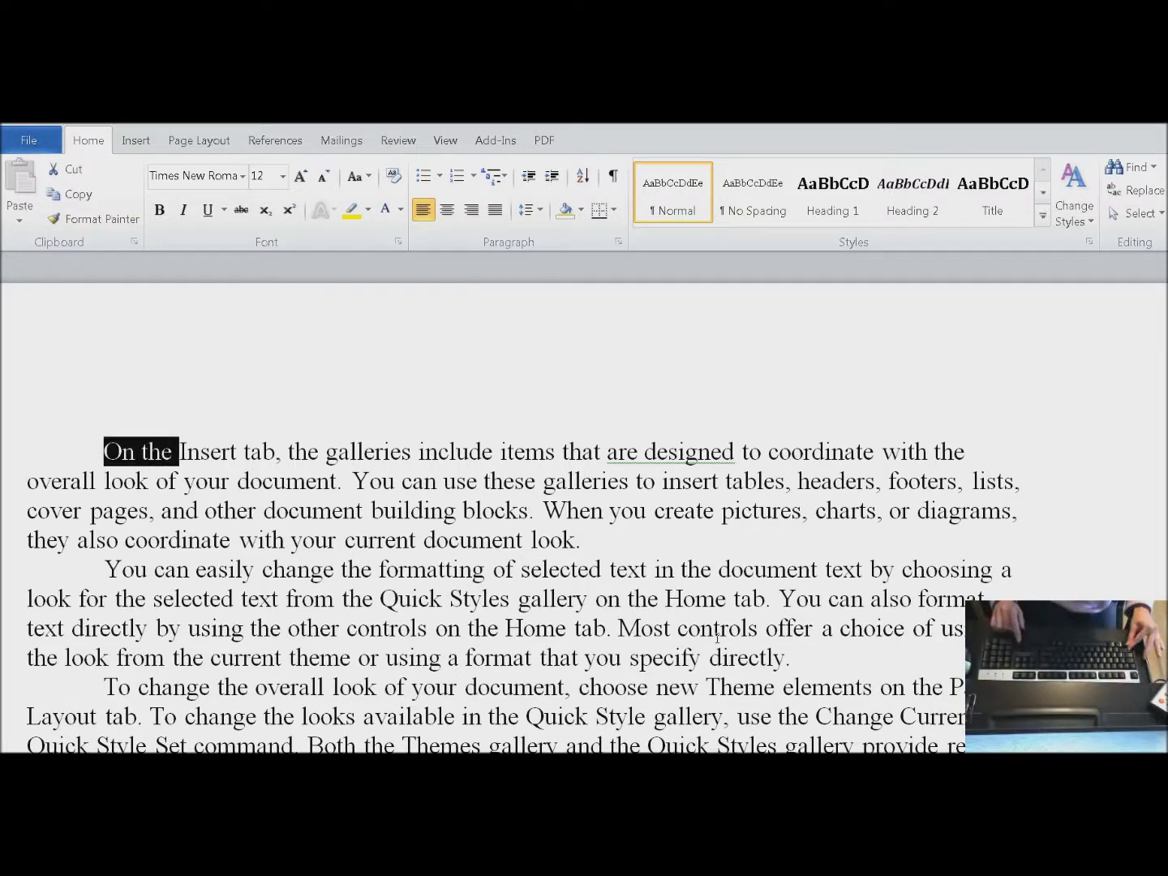
pyautogui.hotkey('ctrl', 'shift', 'Right')
pyautogui.hotkey('ctrl', 'shift', 'Right')
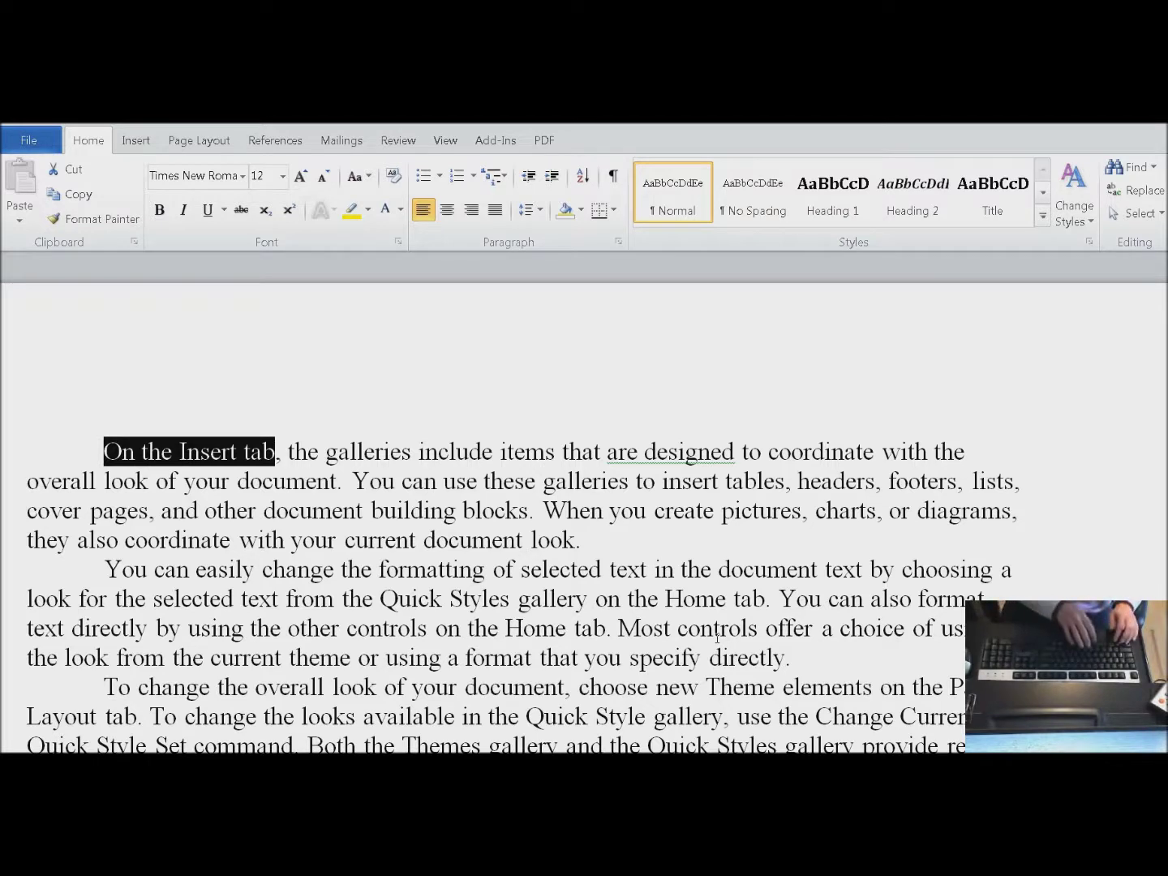
pyautogui.hotkey('ctrl', 'b')
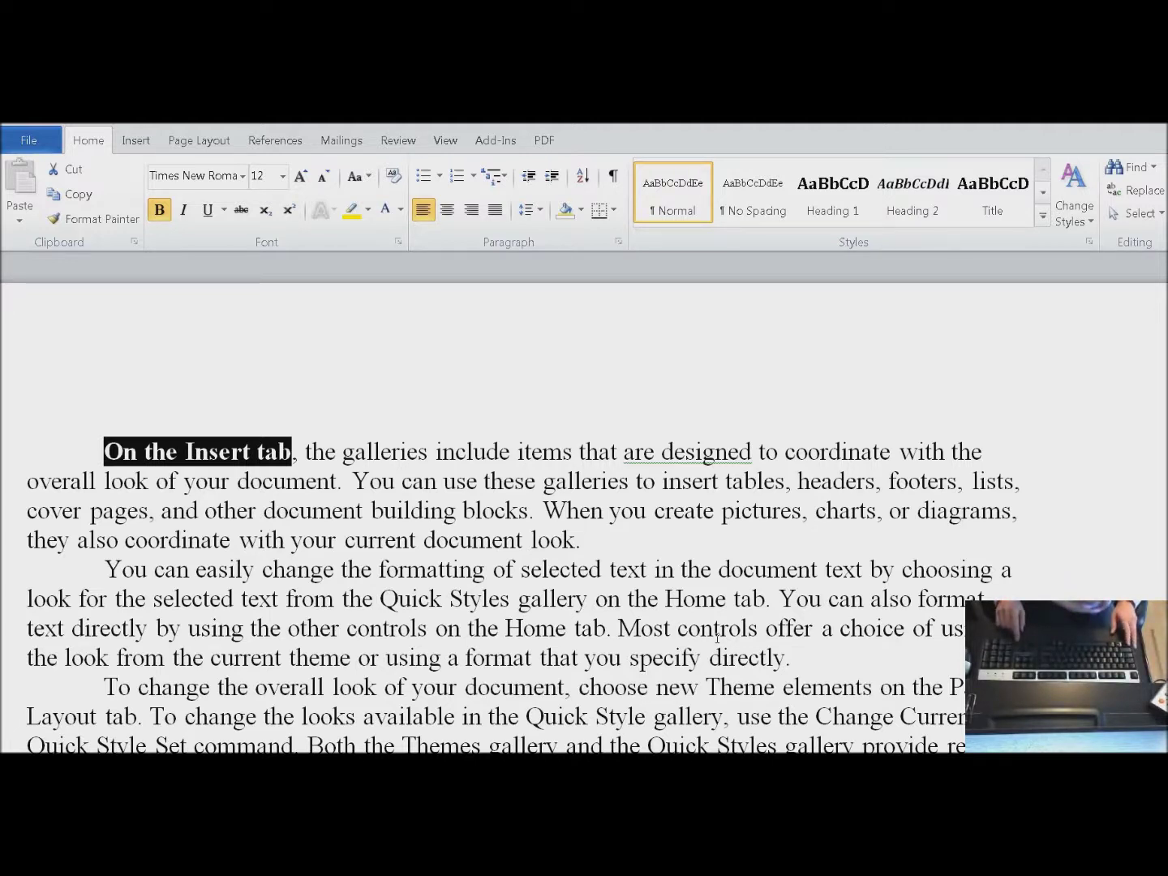
# - Misspell "coordinate" in the first line as "caordinate" and correct it with the suggested spelling "coordinate"
pyautogui.press('Right')
pyautogui.hotkey('ctrl', 'Right')
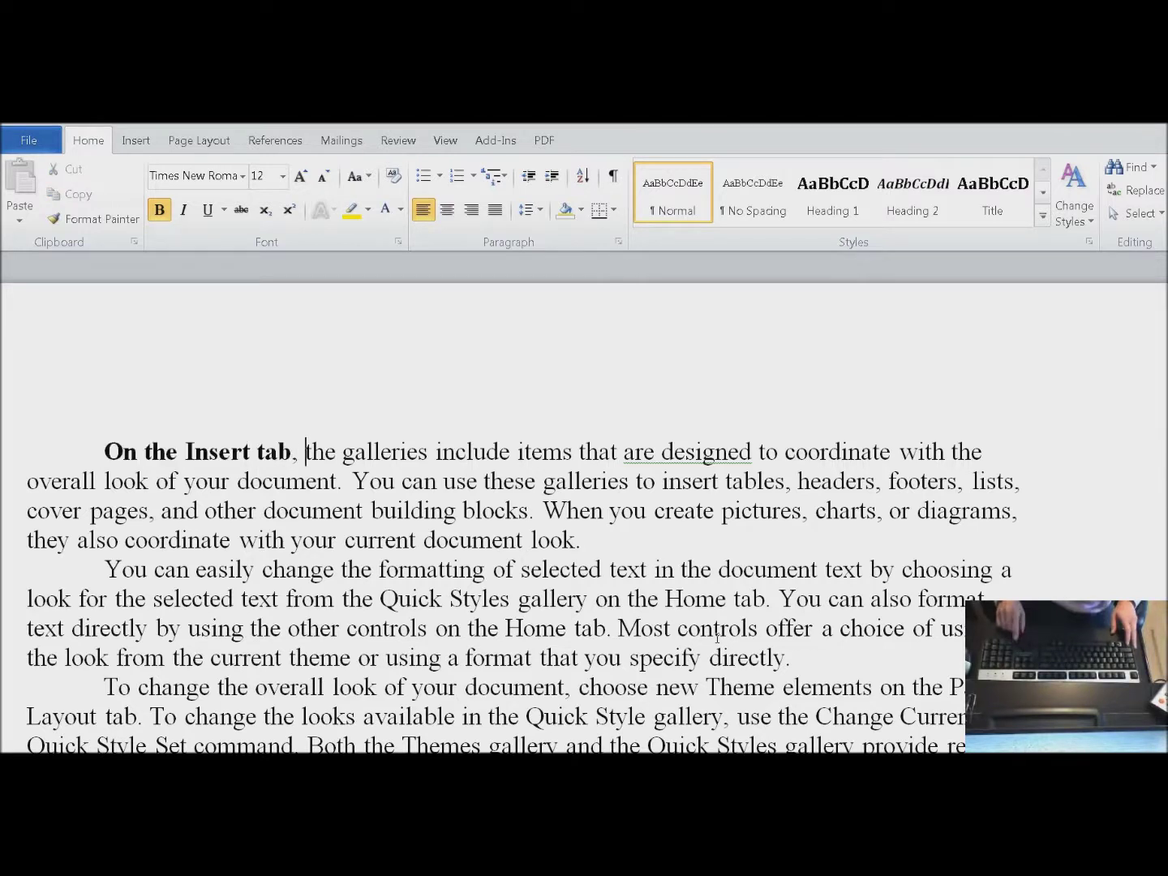
pyautogui.hotkey('ctrl', 'Right')
pyautogui.hotkey('ctrl', 'Right')
pyautogui.hotkey('ctrl', 'Right')
pyautogui.hotkey('ctrl', 'Right')
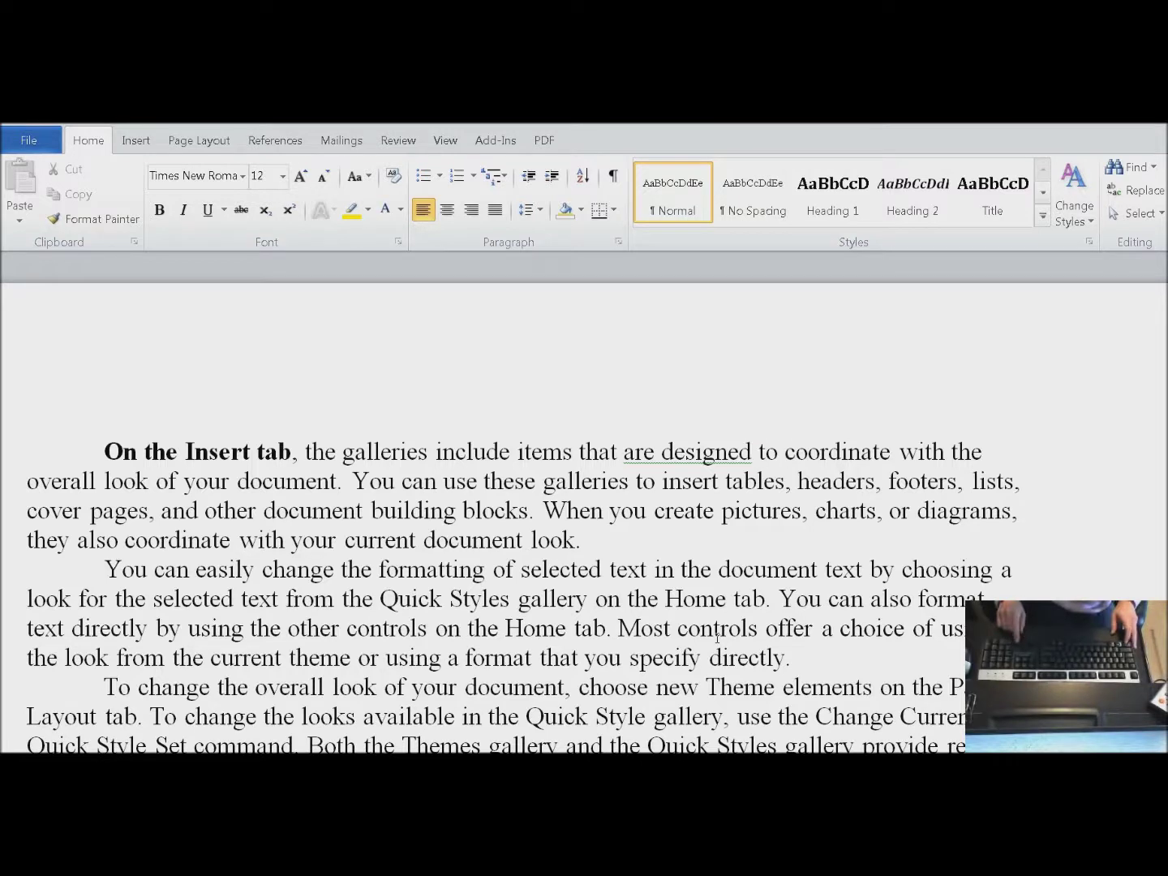
pyautogui.press('Right')
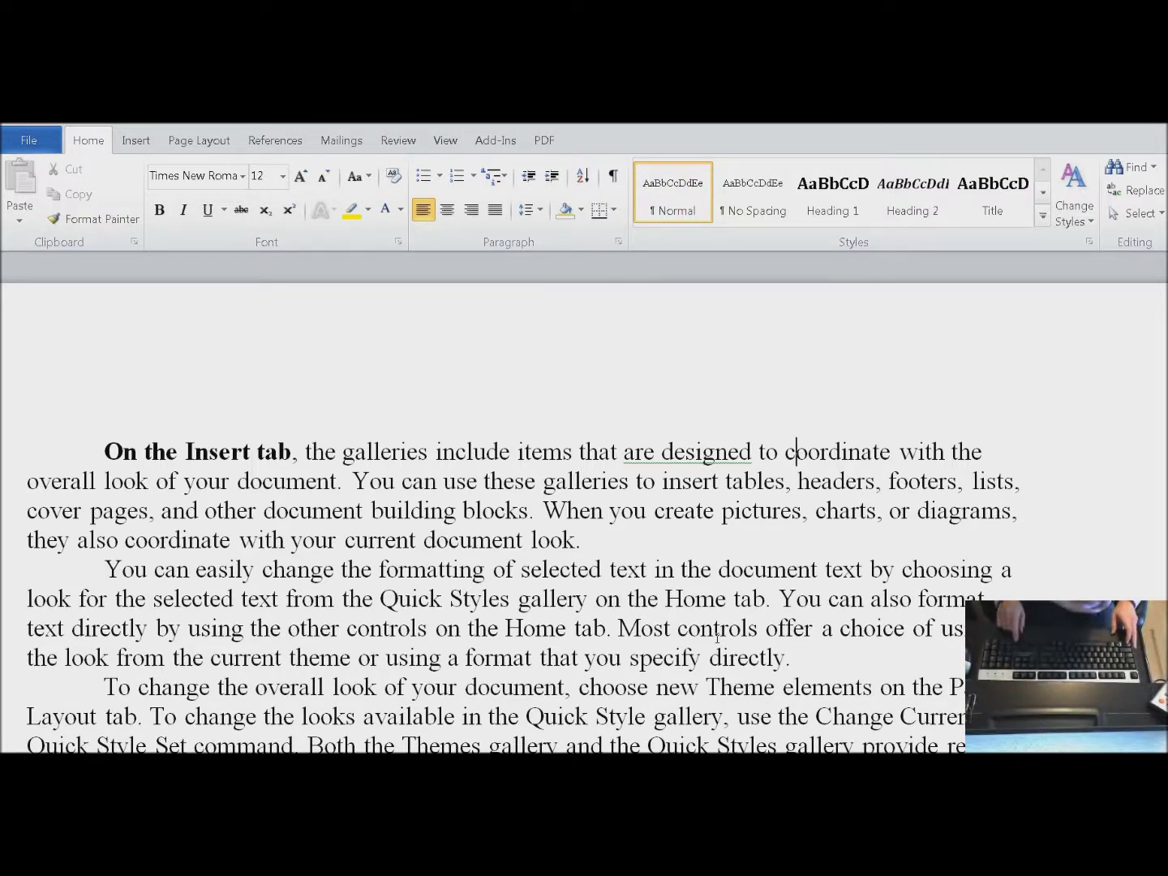
pyautogui.press('Delete')
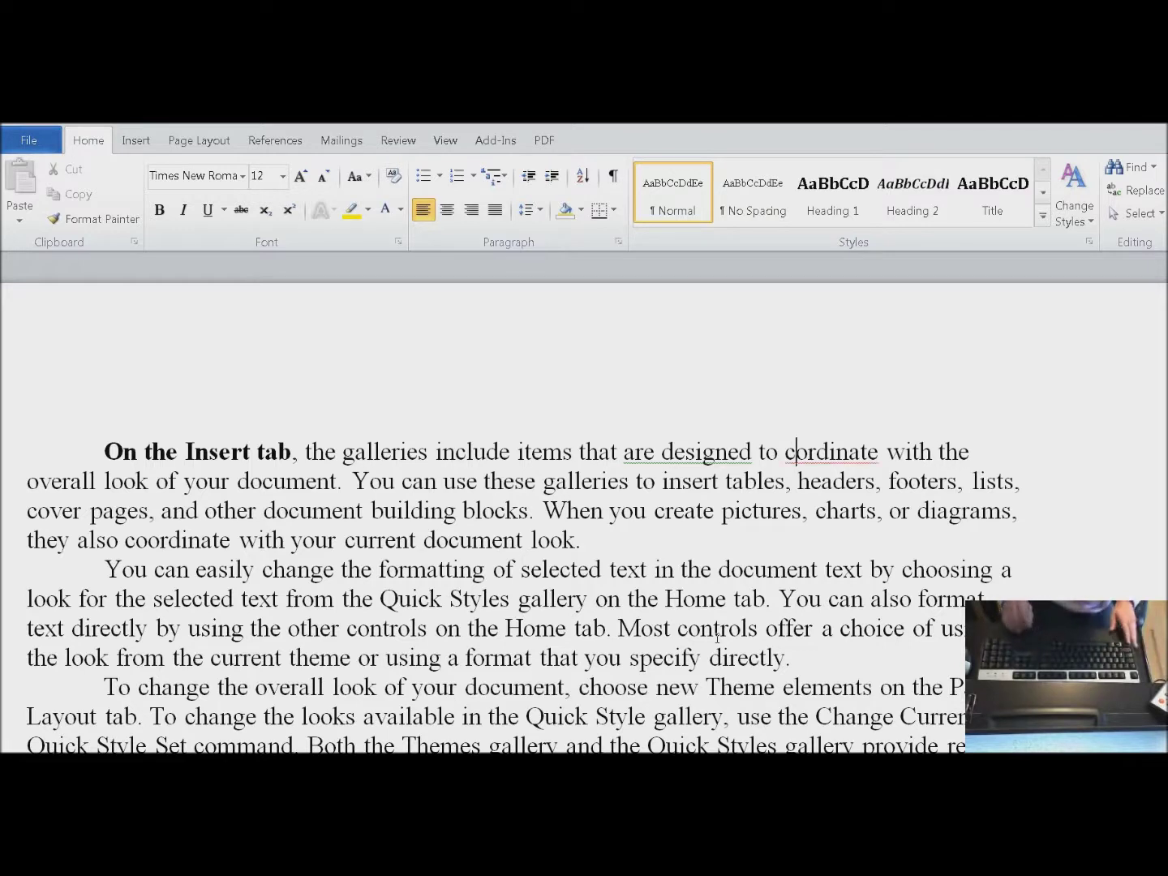
pyautogui.write('a')
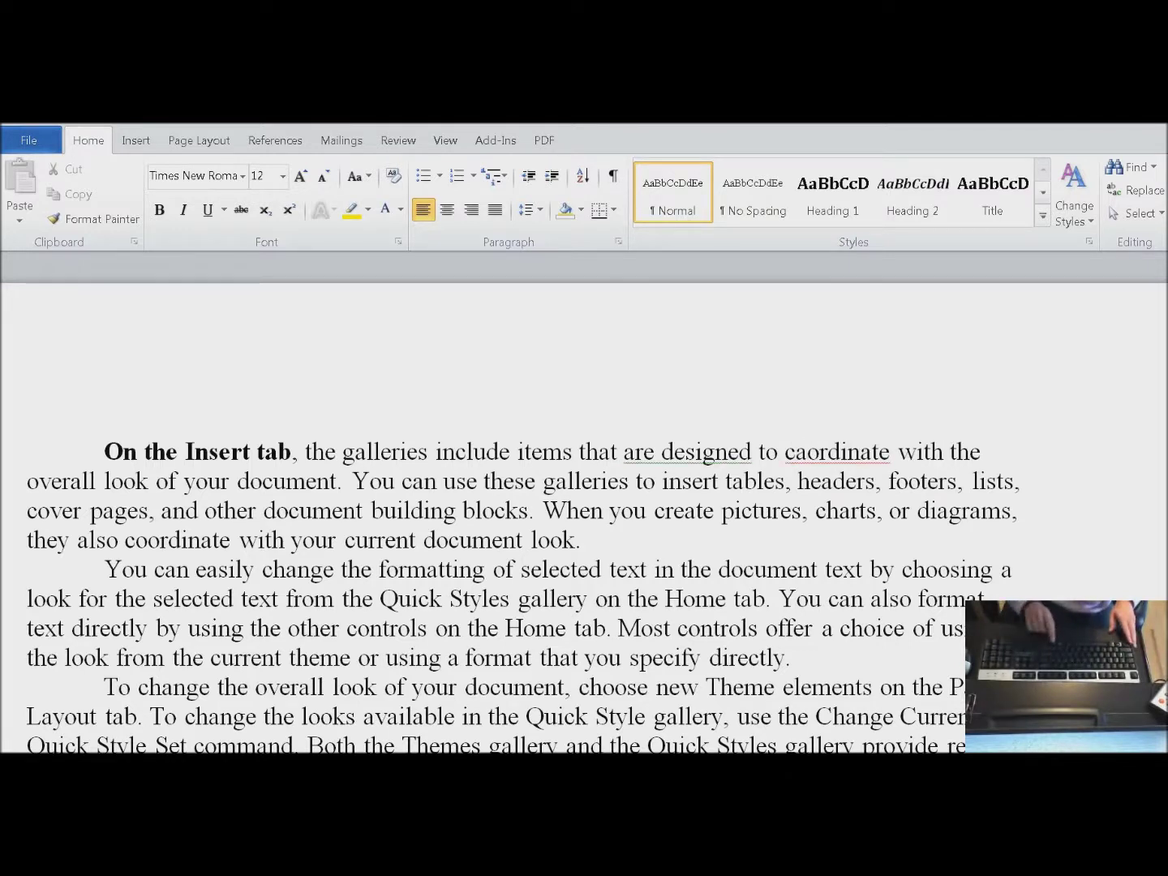
pyautogui.hotkey('shift', 'F10')
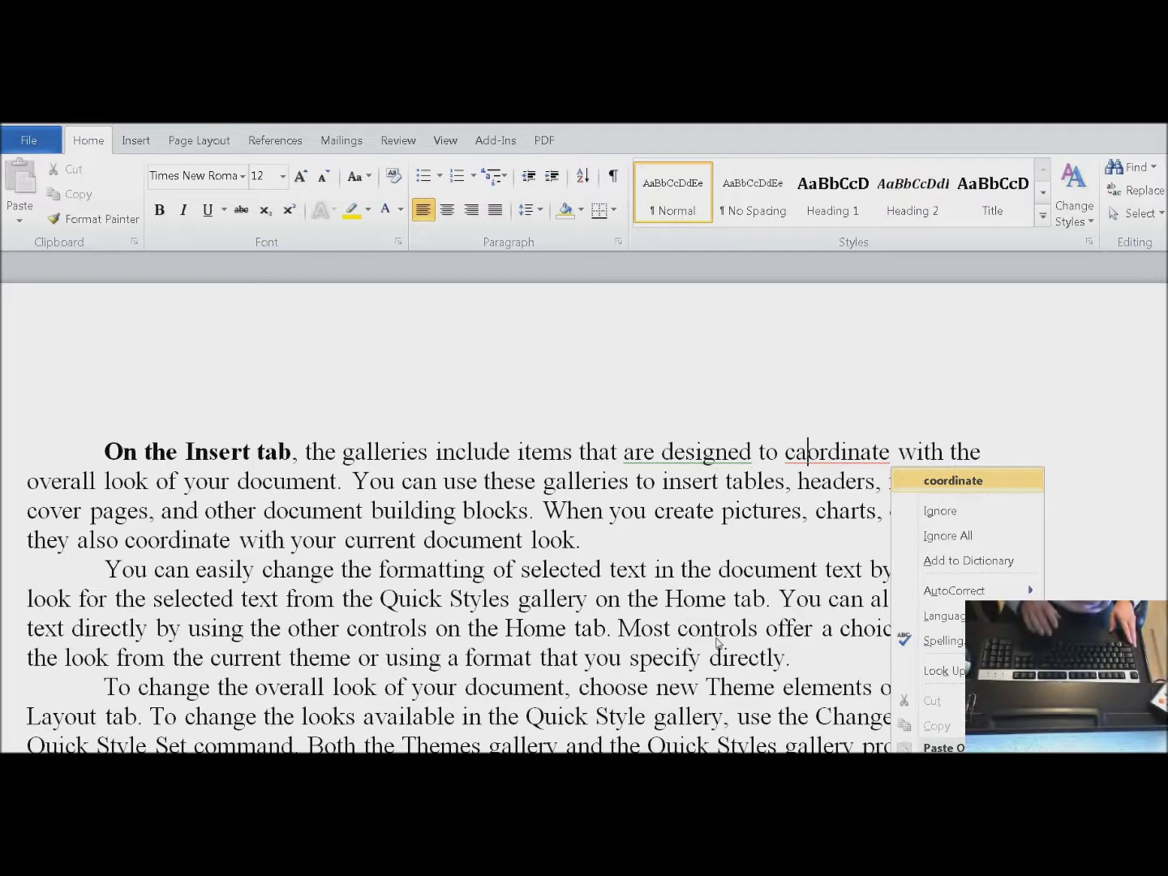
pyautogui.press('Return')
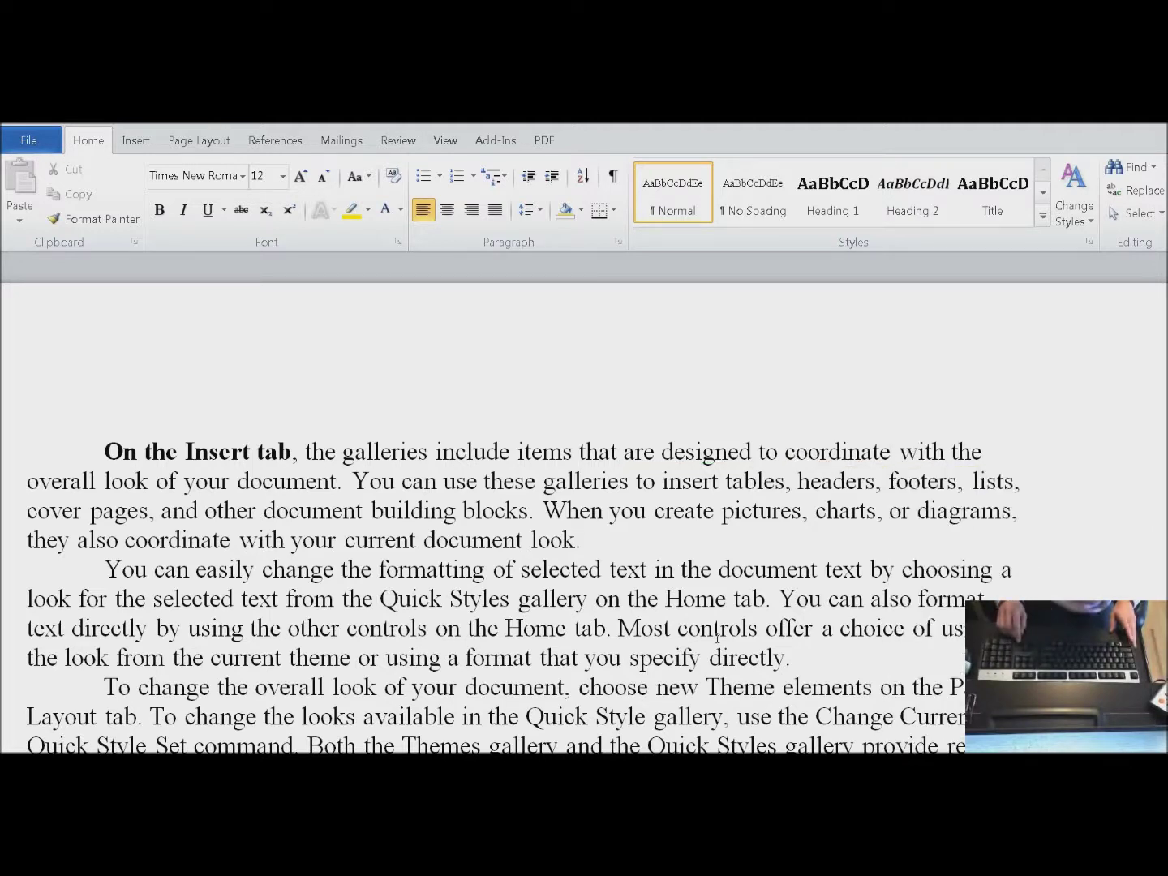
# - Change "with" in the first line to "withe" and correct it with the suggested word "with"
pyautogui.press('Right')
pyautogui.hotkey('ctrl', 'Right')
pyautogui.press('Left')
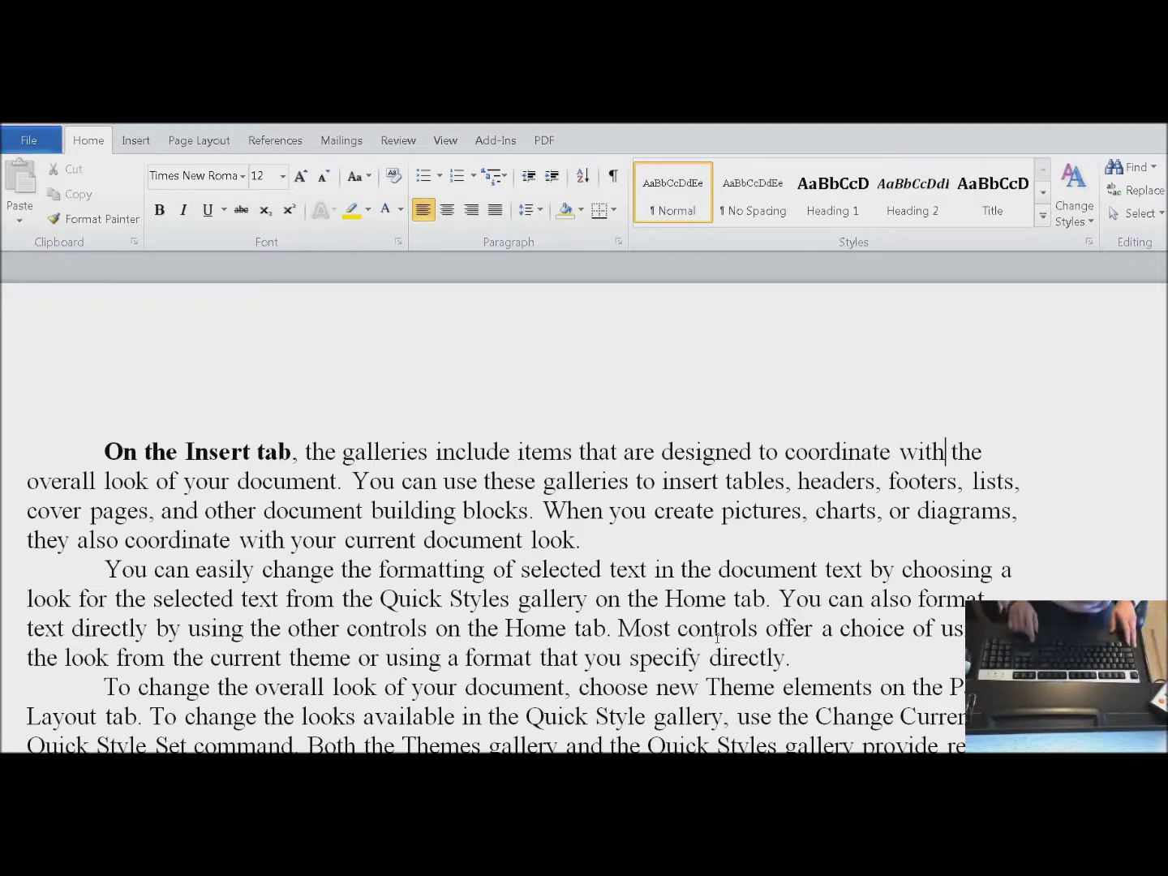
pyautogui.write('e')
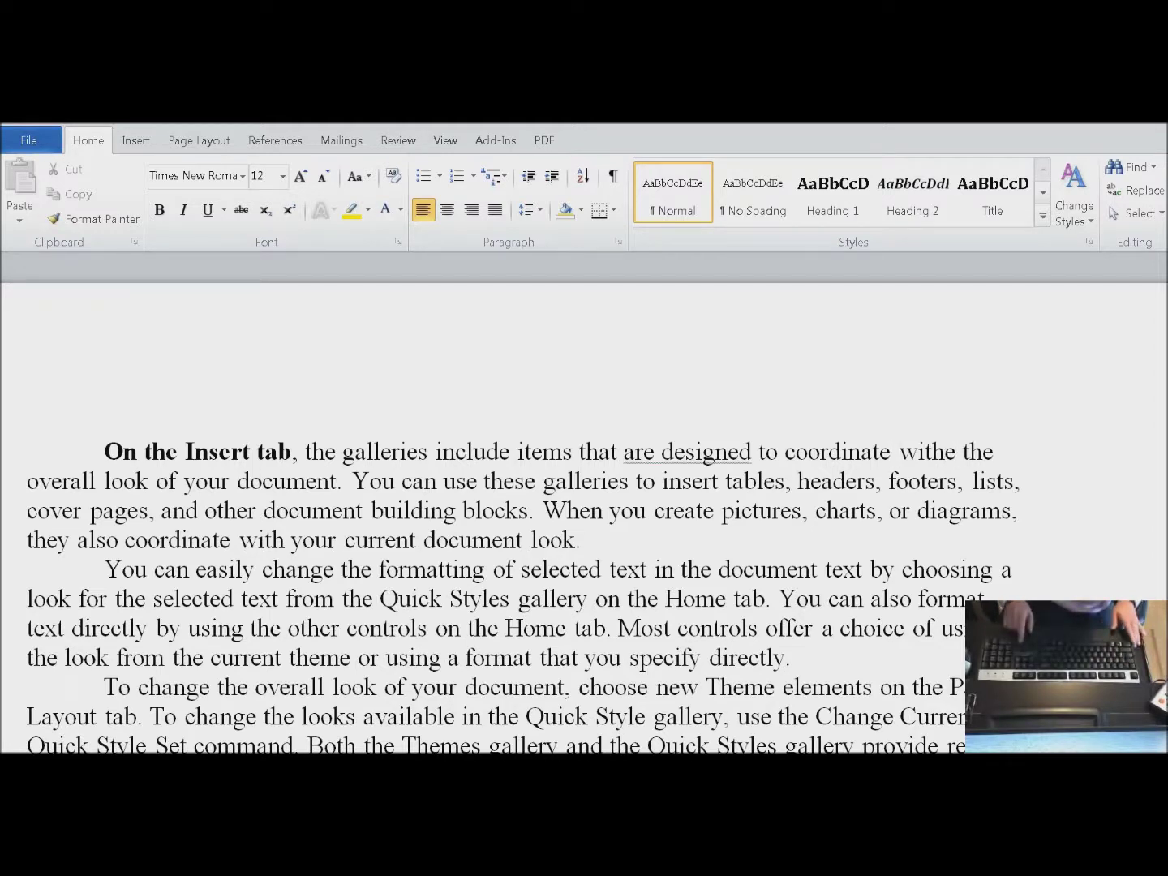
pyautogui.press('Right')
pyautogui.press('Left')
pyautogui.press('Left')
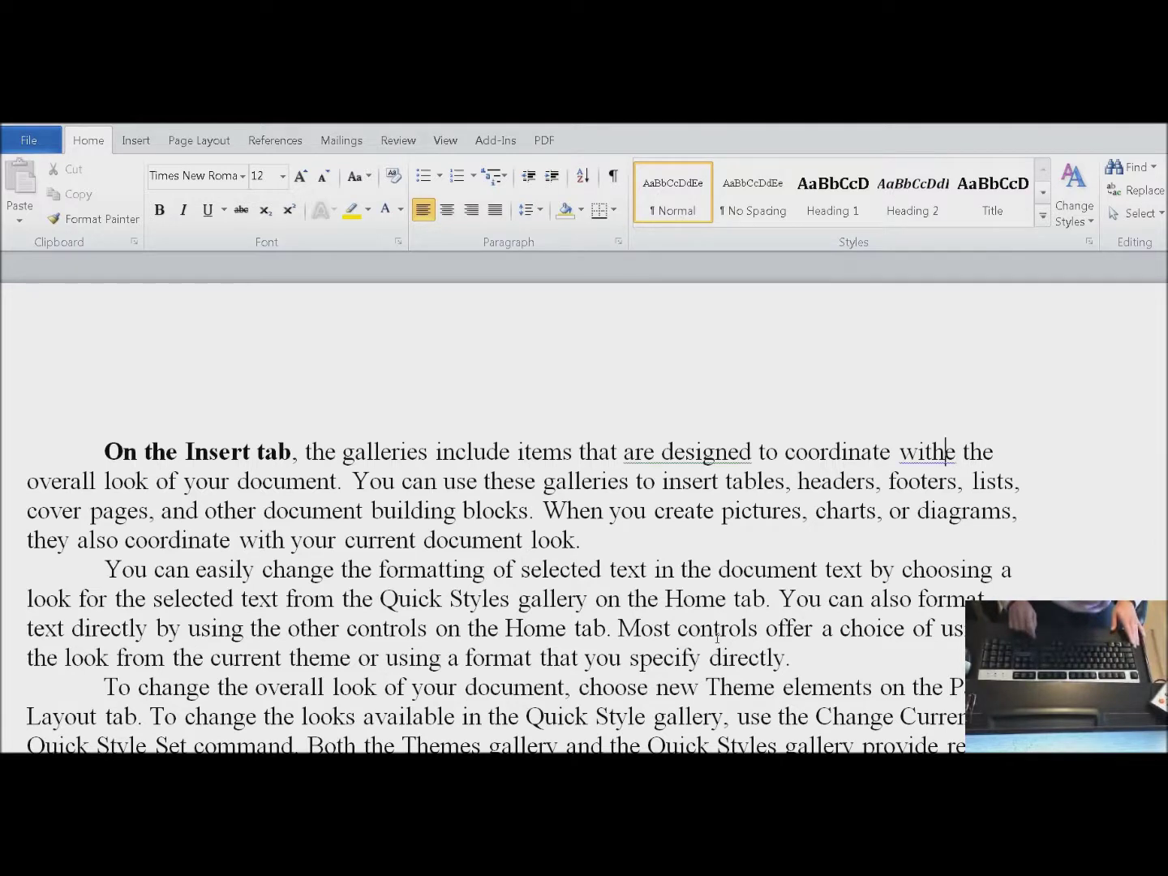
pyautogui.hotkey('shift', 'F10')
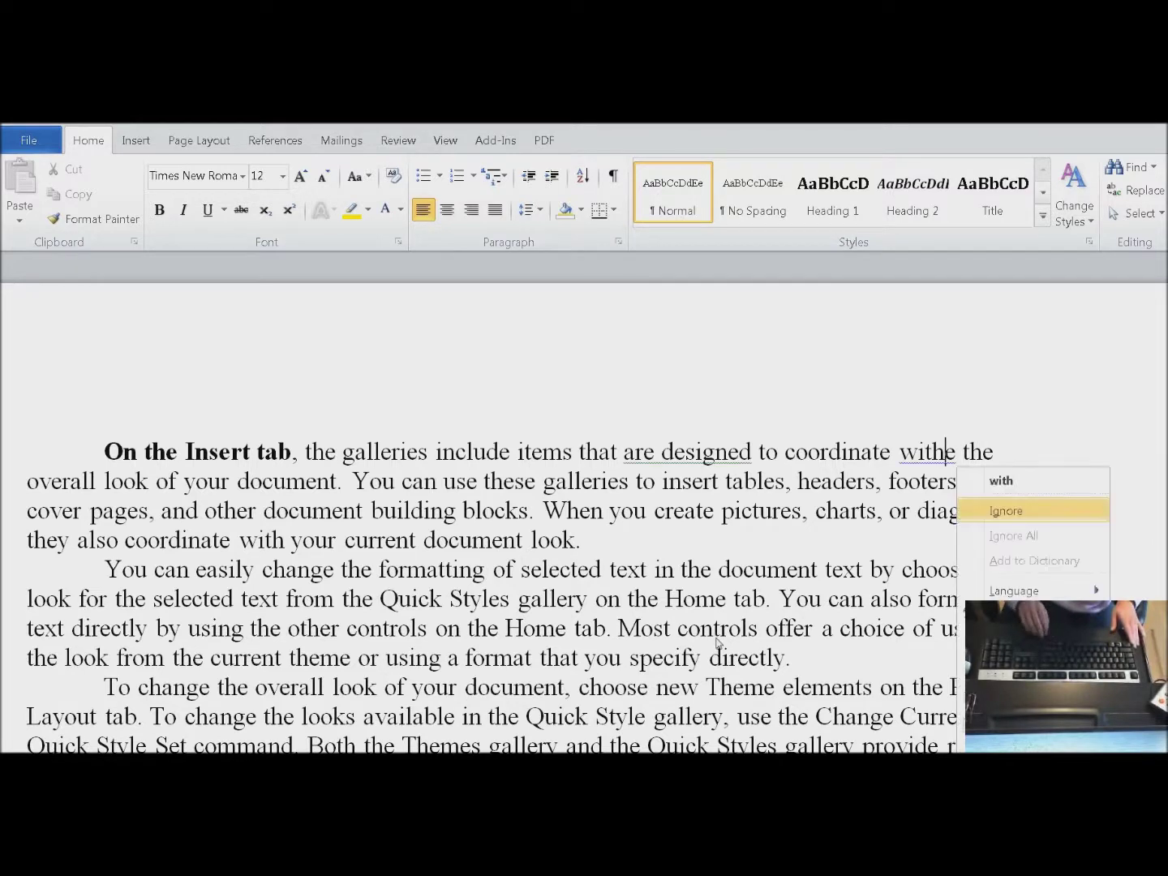
pyautogui.press('Up')
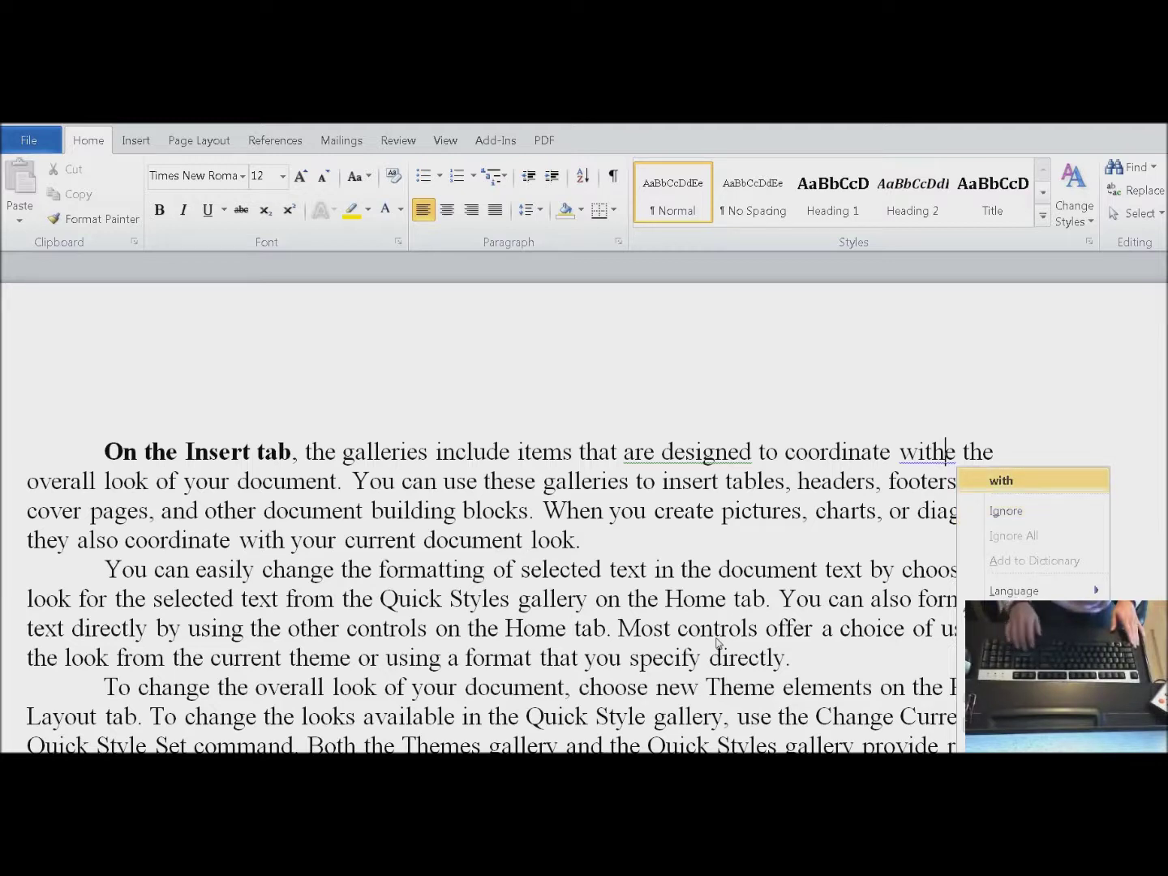
pyautogui.press('Return')
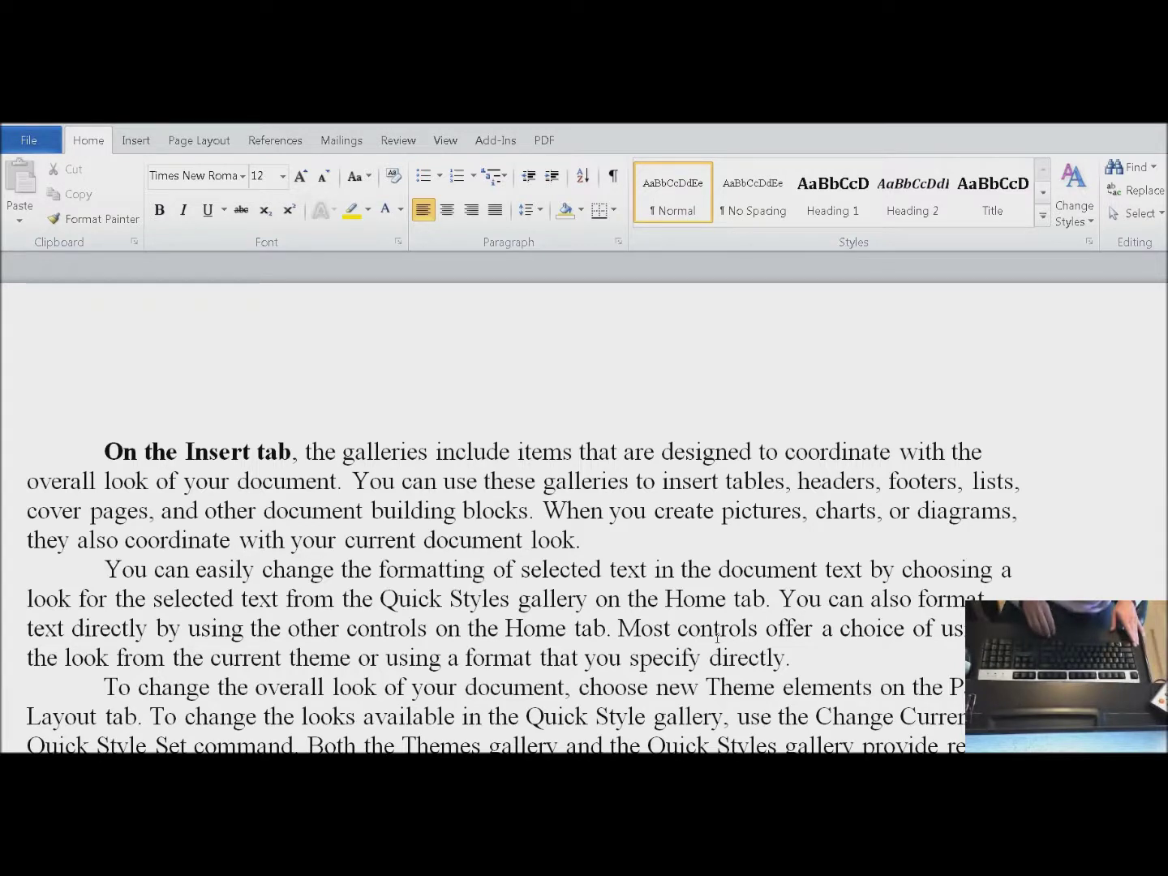
# - Select the whole first paragraph, starting from "On the Insert tab", and make it italic
pyautogui.hotkey('ctrl', 'Home')
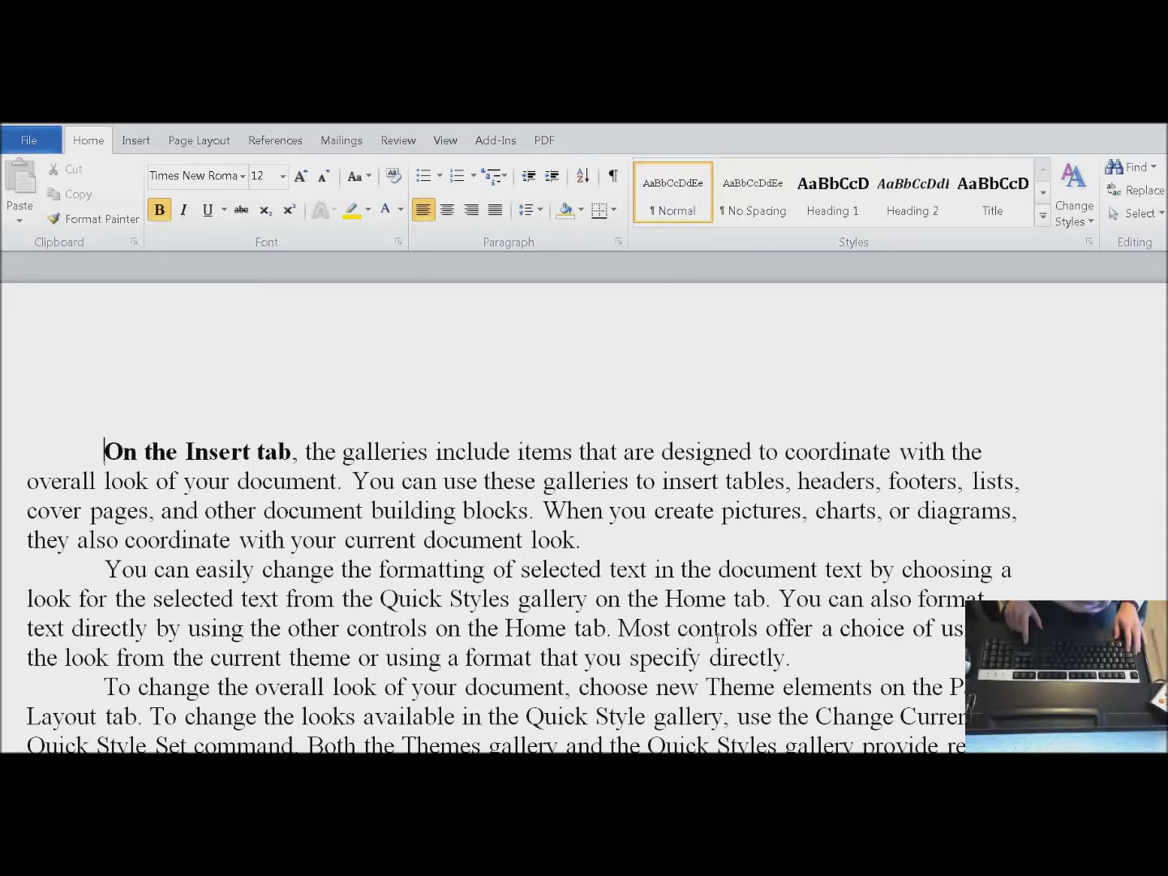
pyautogui.hotkey('shift', 'Down')
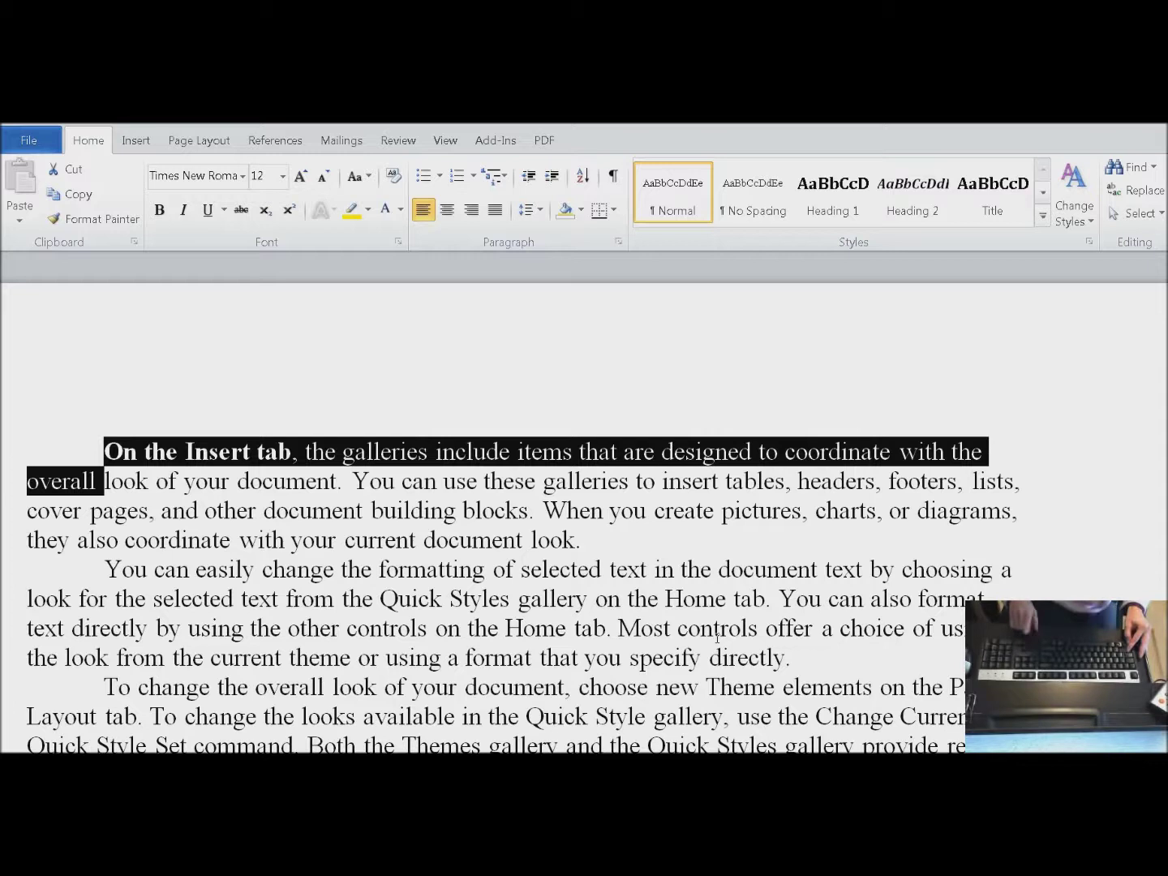
pyautogui.hotkey('ctrl', 'shift', 'Left')
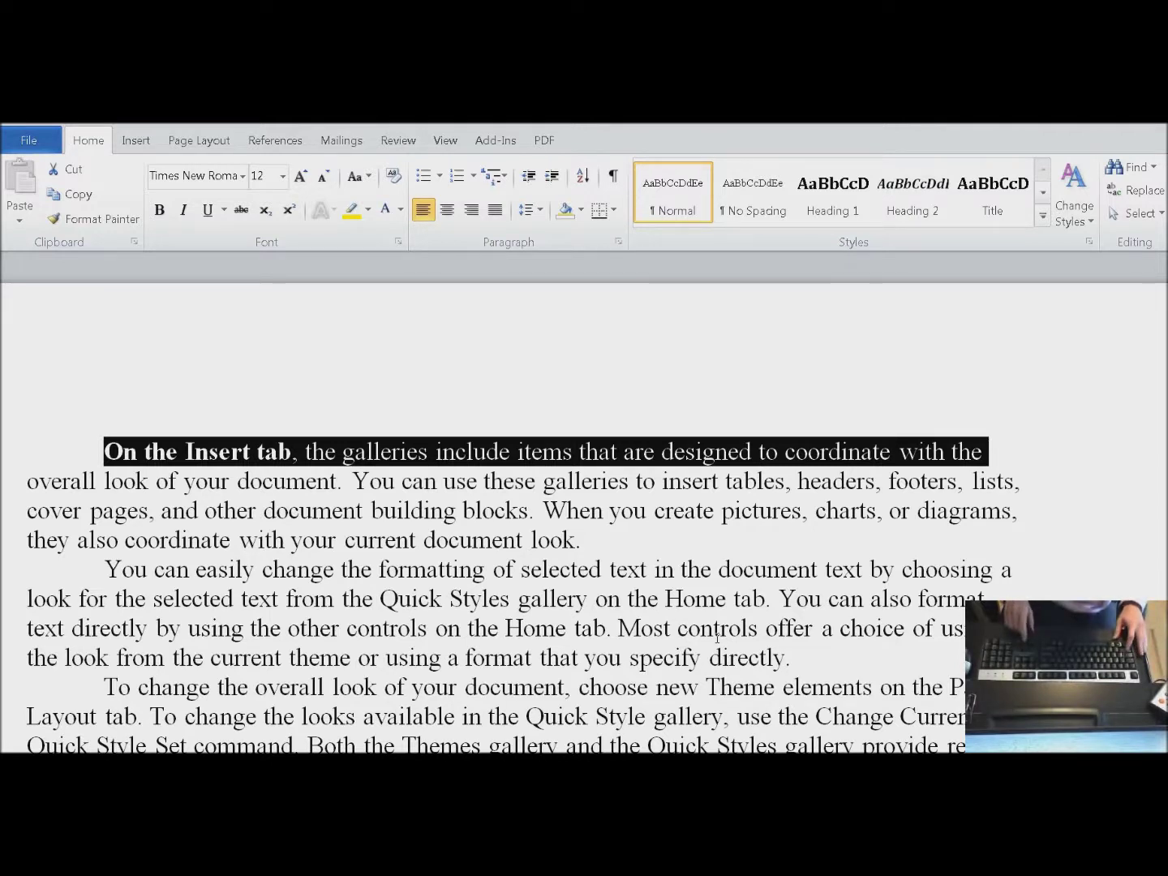
pyautogui.hotkey('shift', 'Down')
pyautogui.hotkey('shift', 'Down')
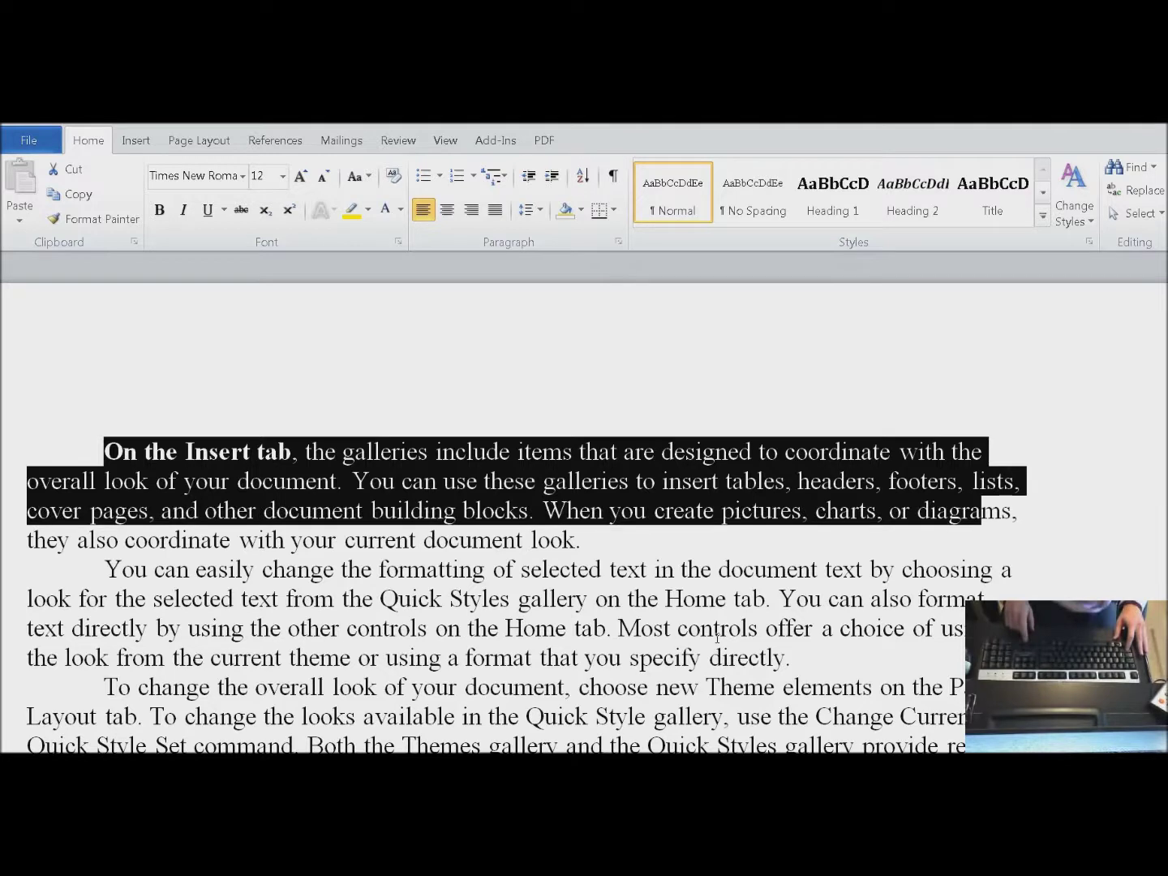
pyautogui.hotkey('shift', 'Down')
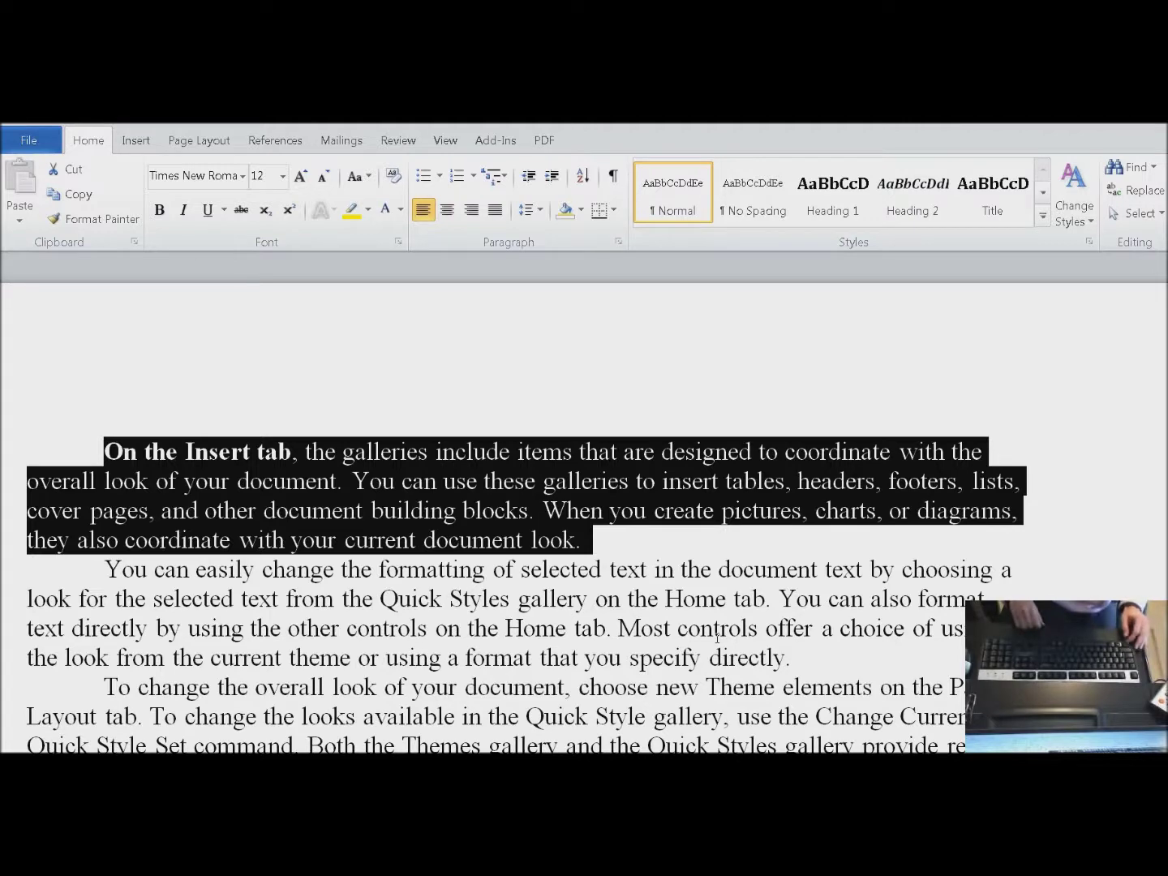
pyautogui.hotkey('ctrl', 'i')
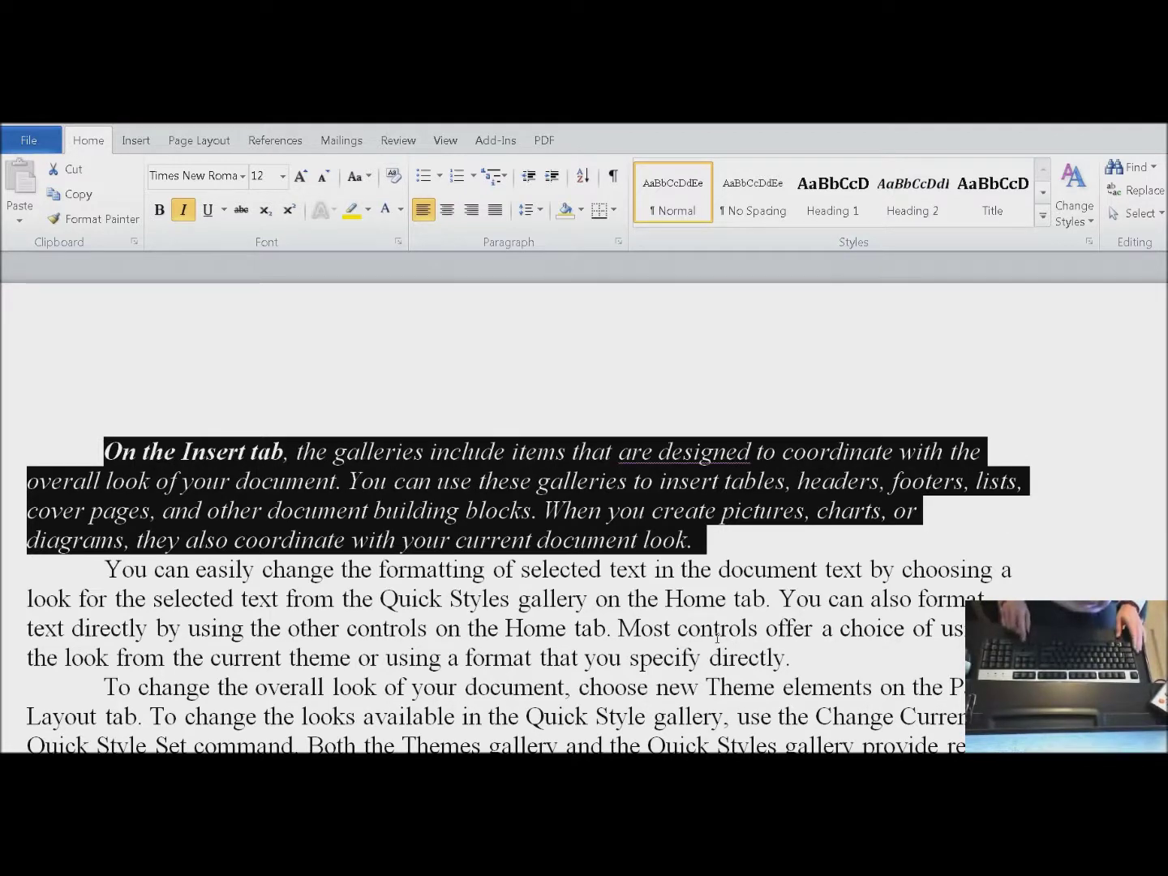
# - Select the whole second paragraph, starting from "You can easily change"
pyautogui.click(717, 638)
pyautogui.hotkey('ctrl', 'Up')
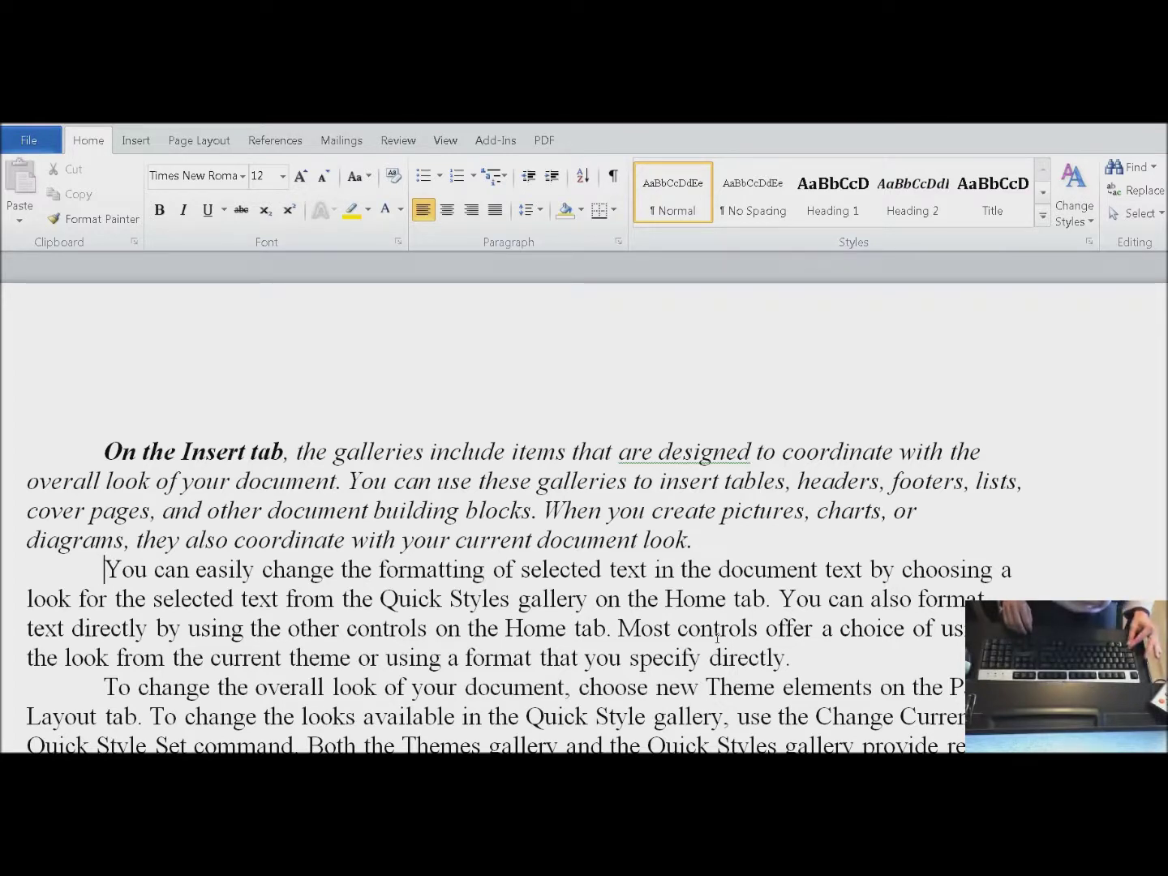
pyautogui.hotkey('ctrl', 'shift', 'Down')
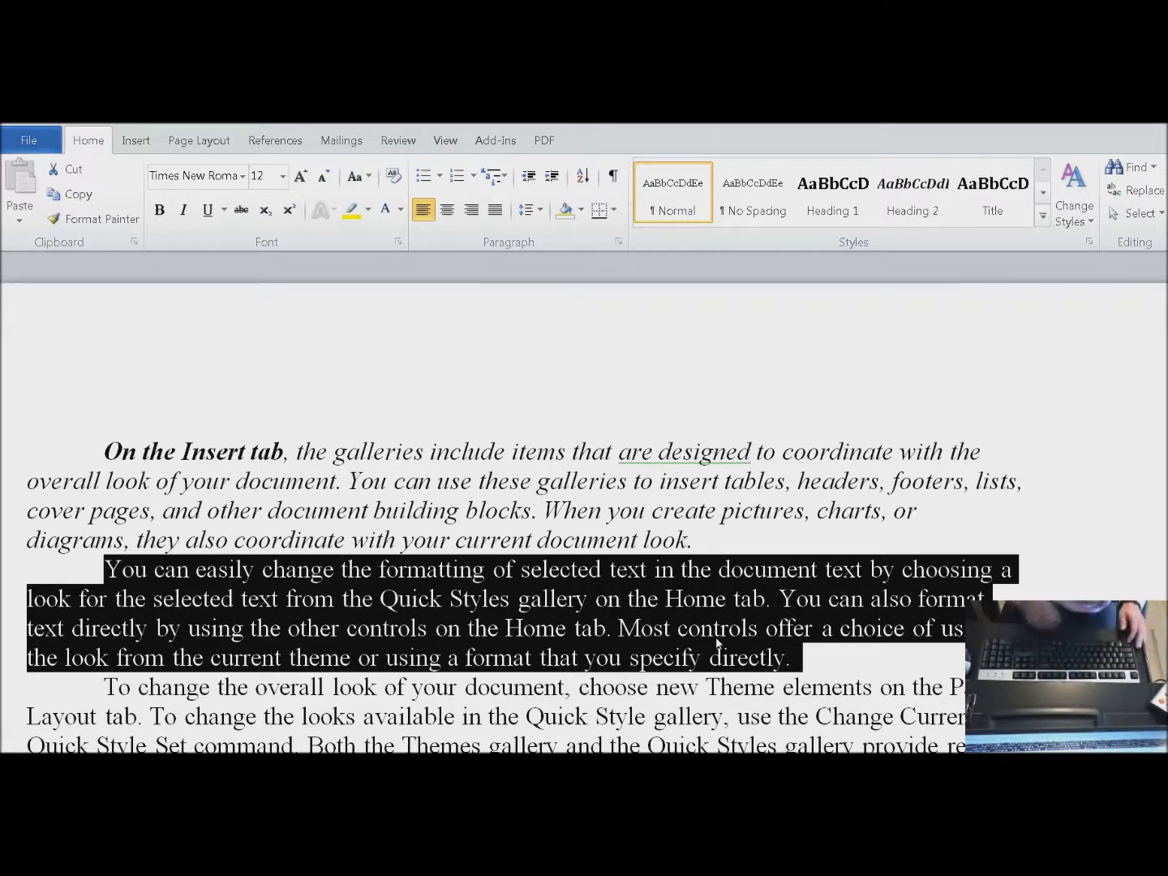
# - In the Font settings, choose a dark purple theme colour as the font colour for the selected second paragraph
pyautogui.hotkey('ctrl', 'd')
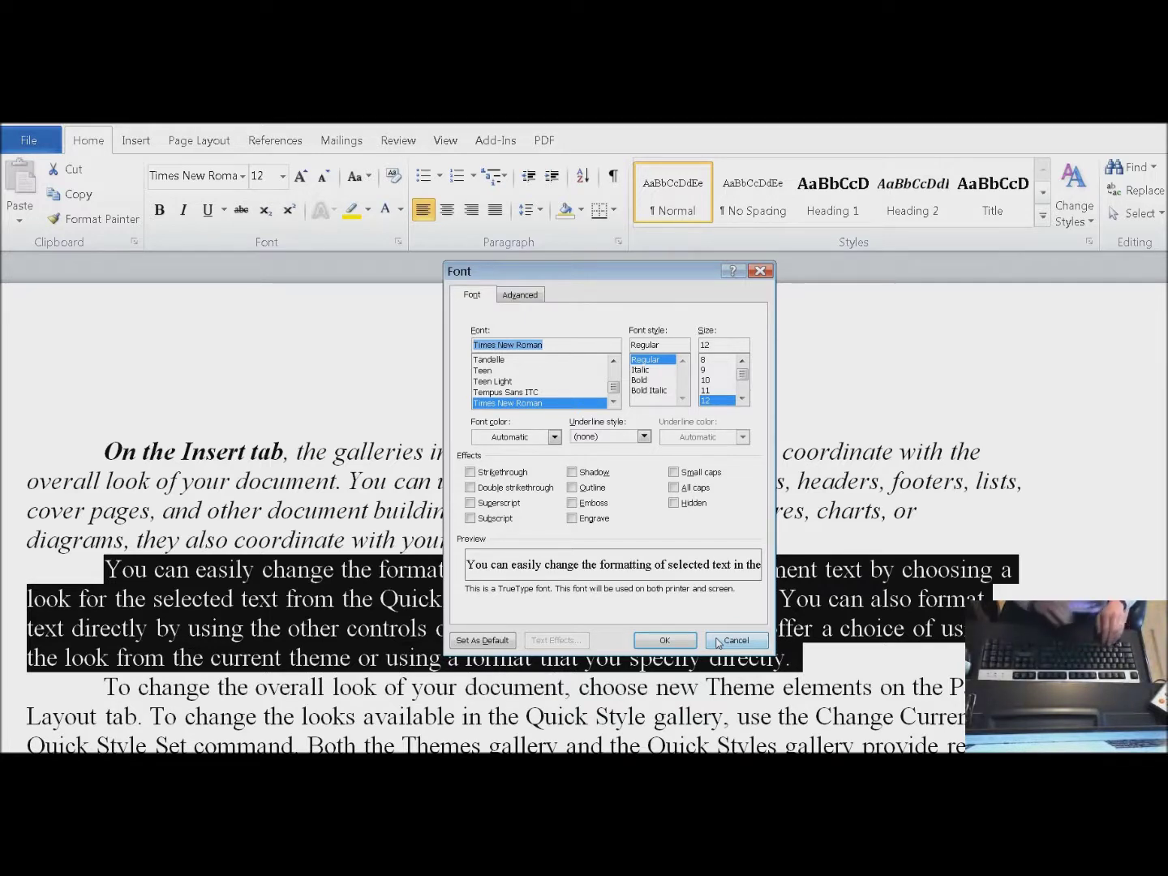
pyautogui.hotkey('alt', 'c')
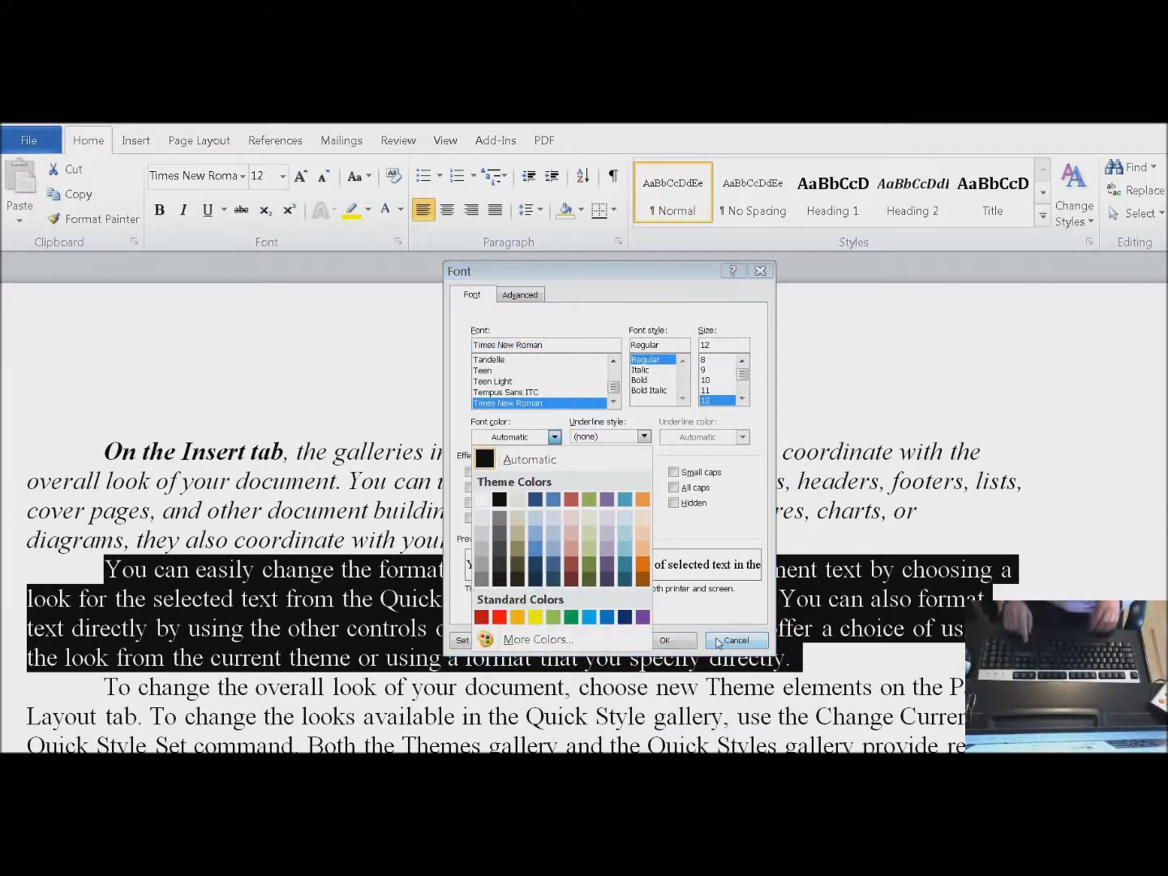
pyautogui.press('Down')
pyautogui.press('Down')
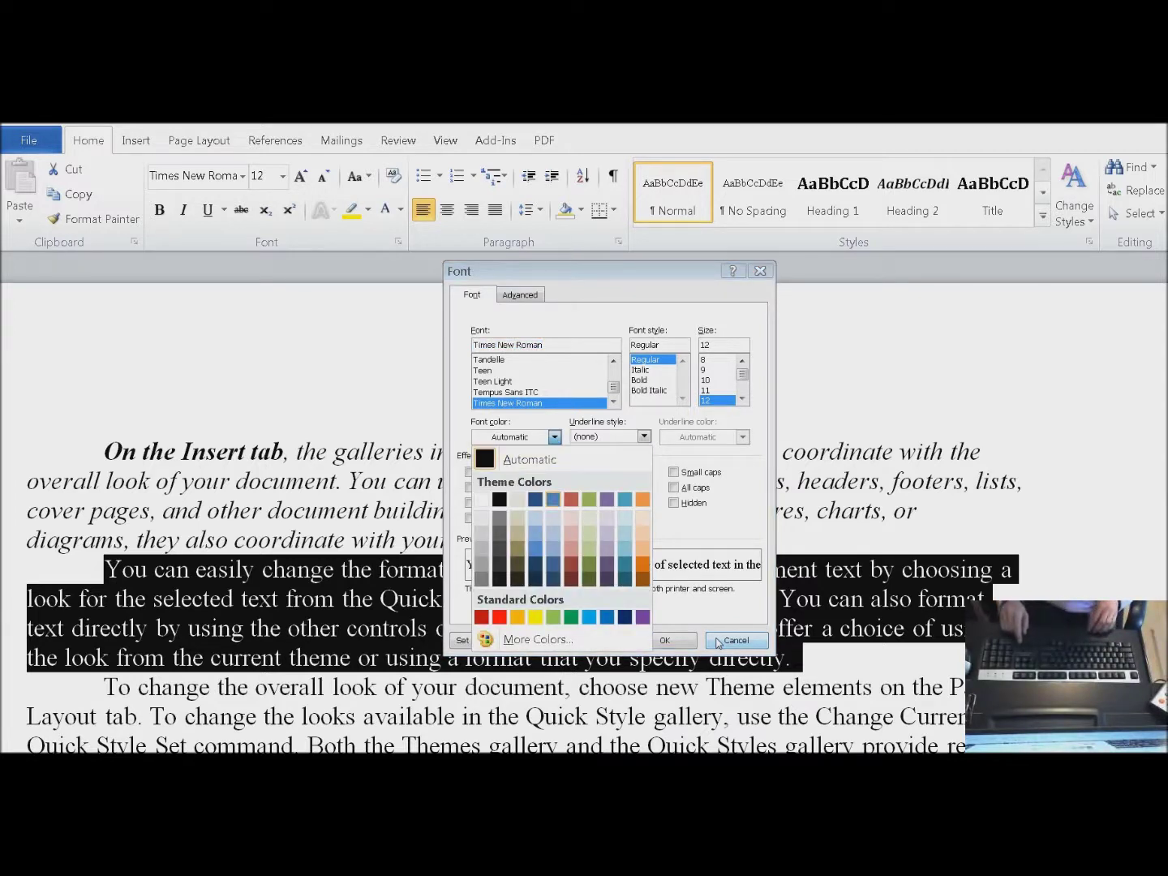
pyautogui.press('Right')
pyautogui.press('Right')
pyautogui.press('Right')
pyautogui.press('Down')
pyautogui.press('Down')
pyautogui.press('Down')
pyautogui.press('Down')
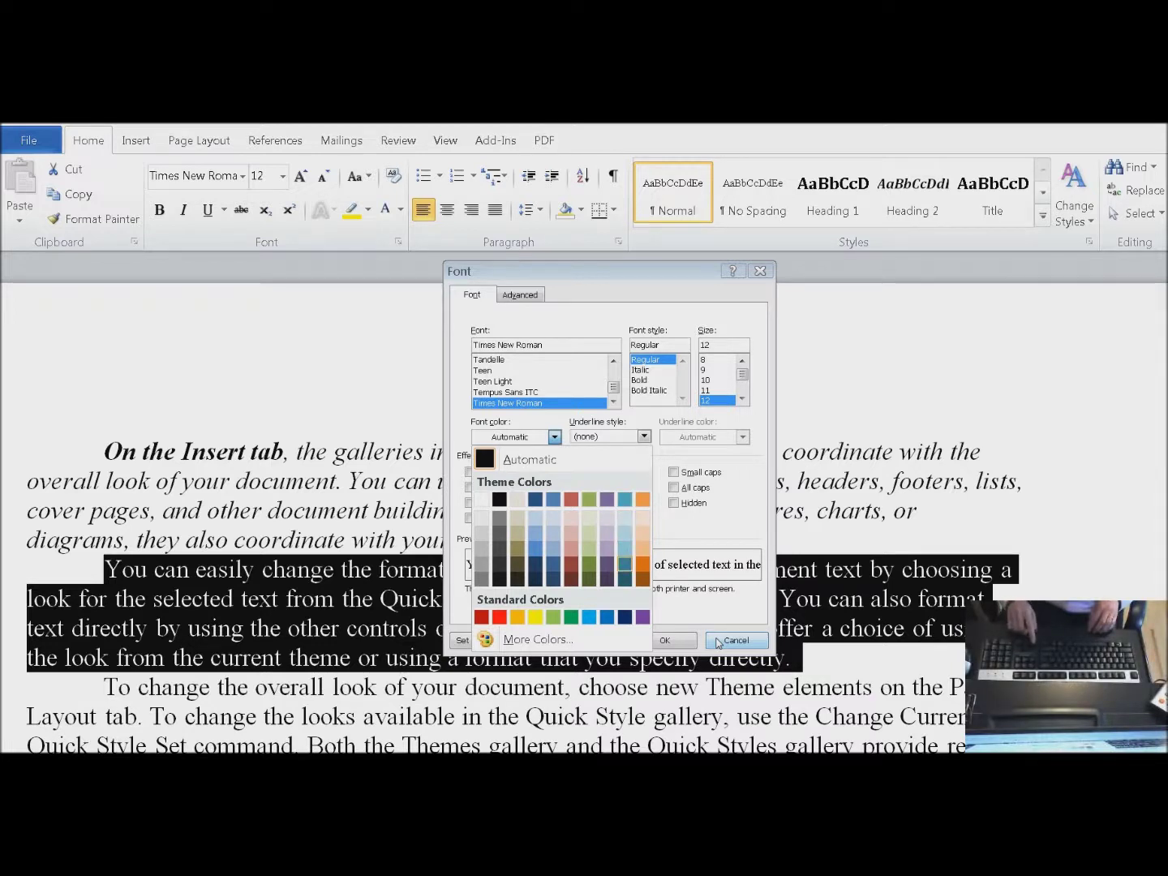
pyautogui.press('Left')
pyautogui.press('Return')
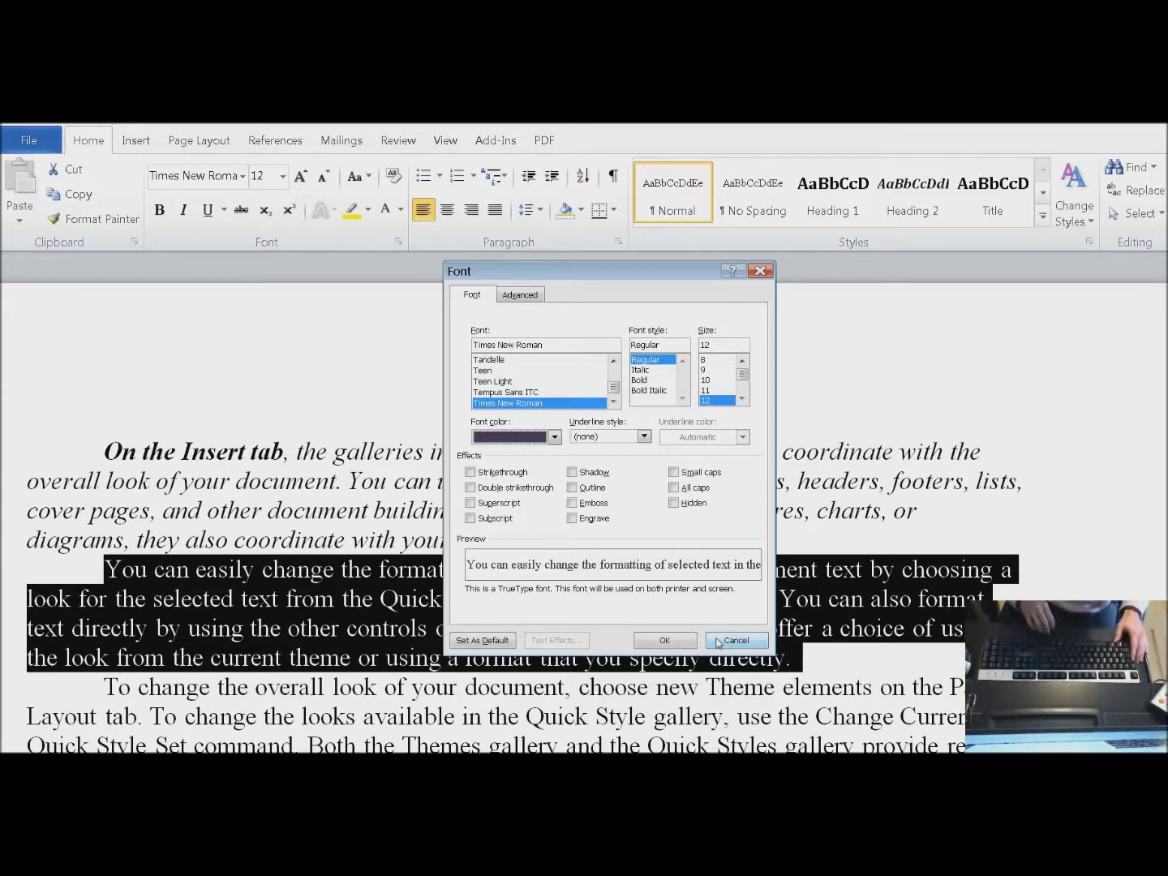
# - Apply the Engrave effect together with the chosen font colour to the second paragraph, and undo the font change
pyautogui.hotkey('alt', 'g')
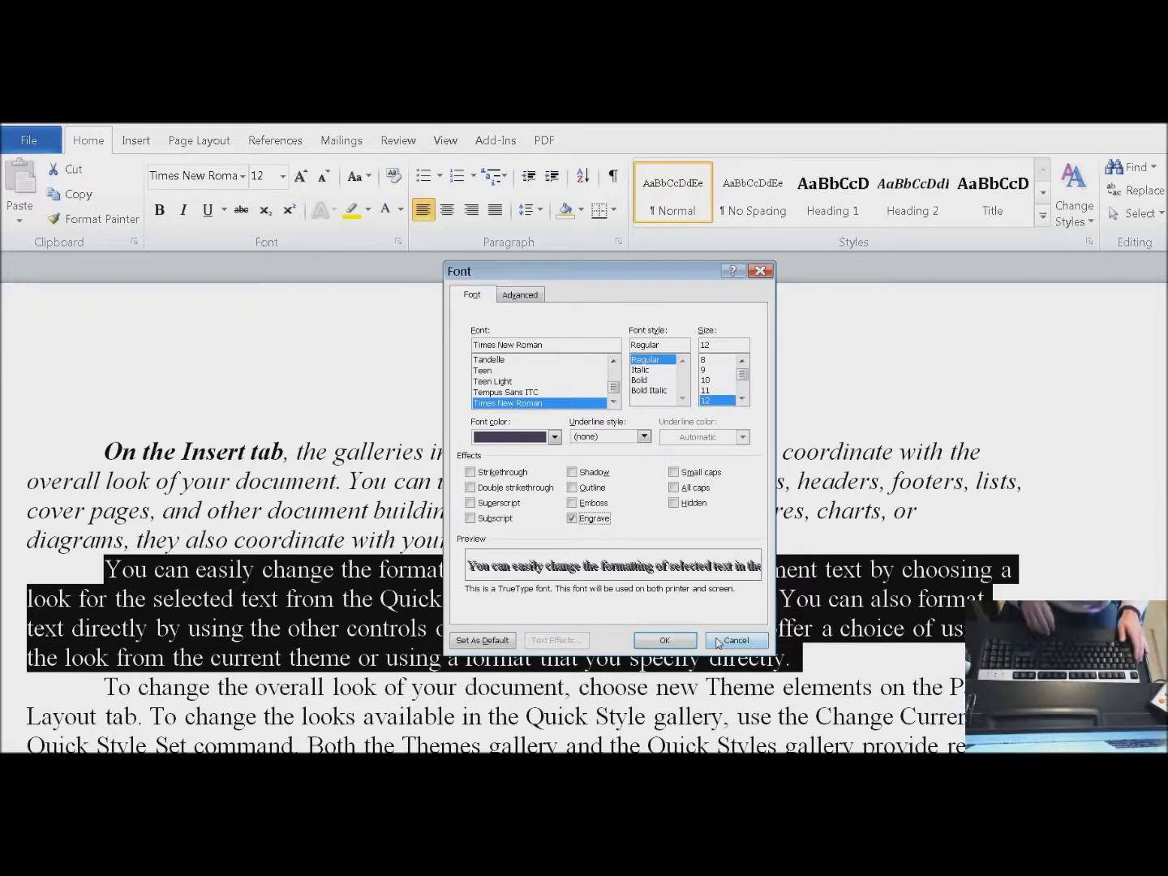
pyautogui.press('Return')
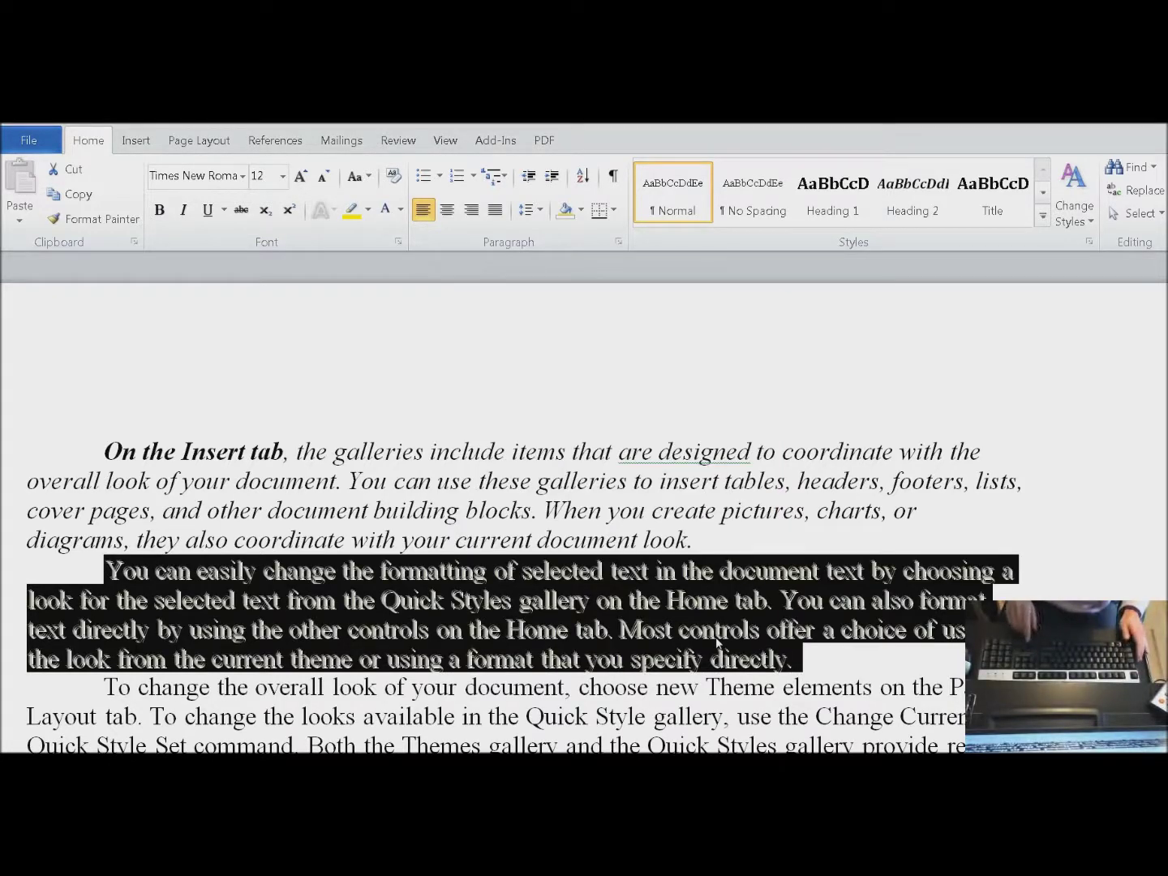
pyautogui.press('Right')
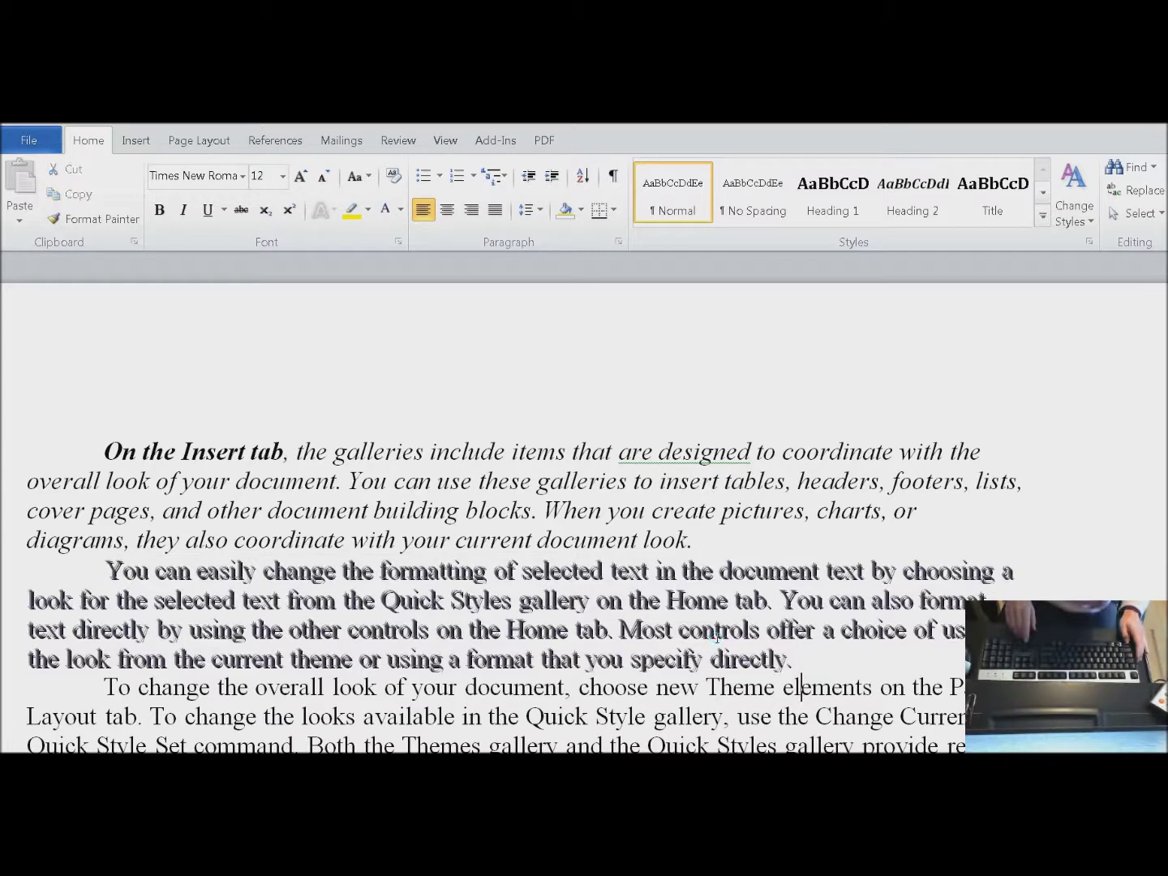
pyautogui.press('Down')
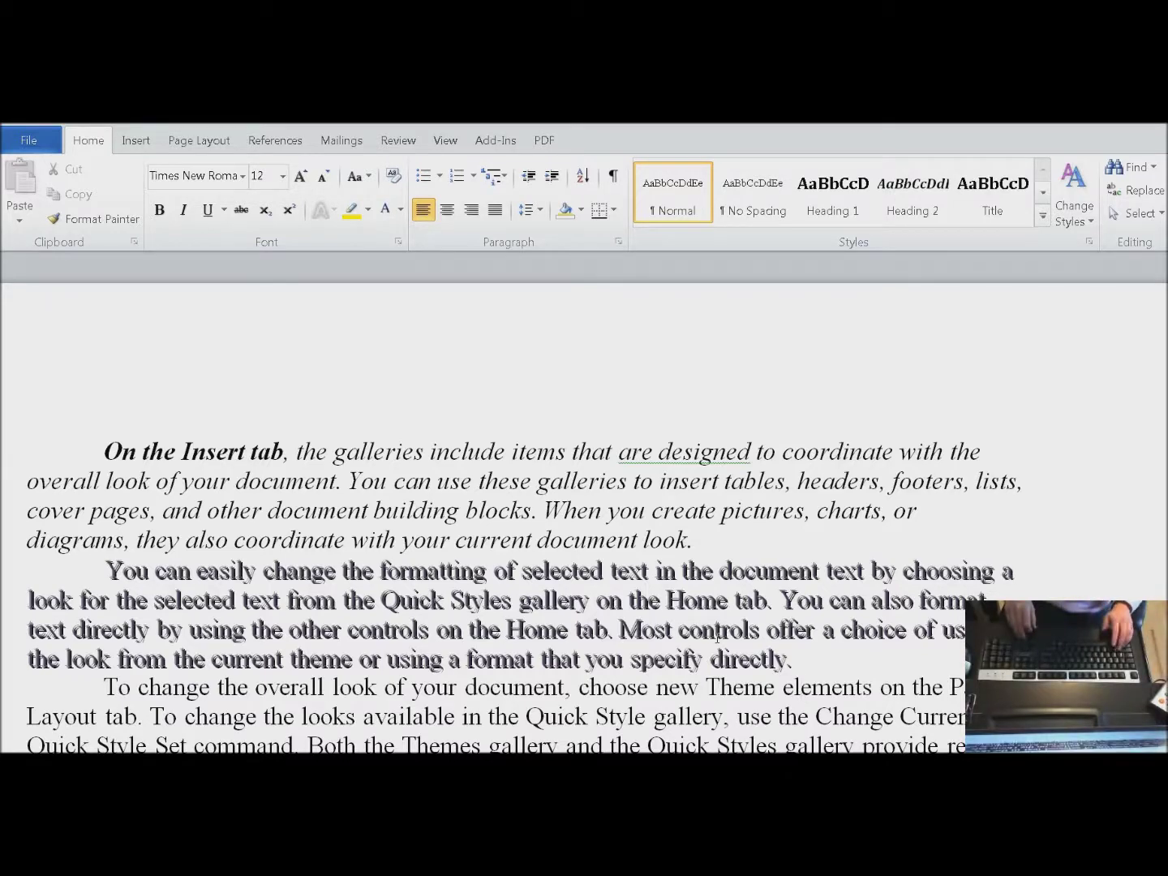
pyautogui.hotkey('ctrl', 'z')
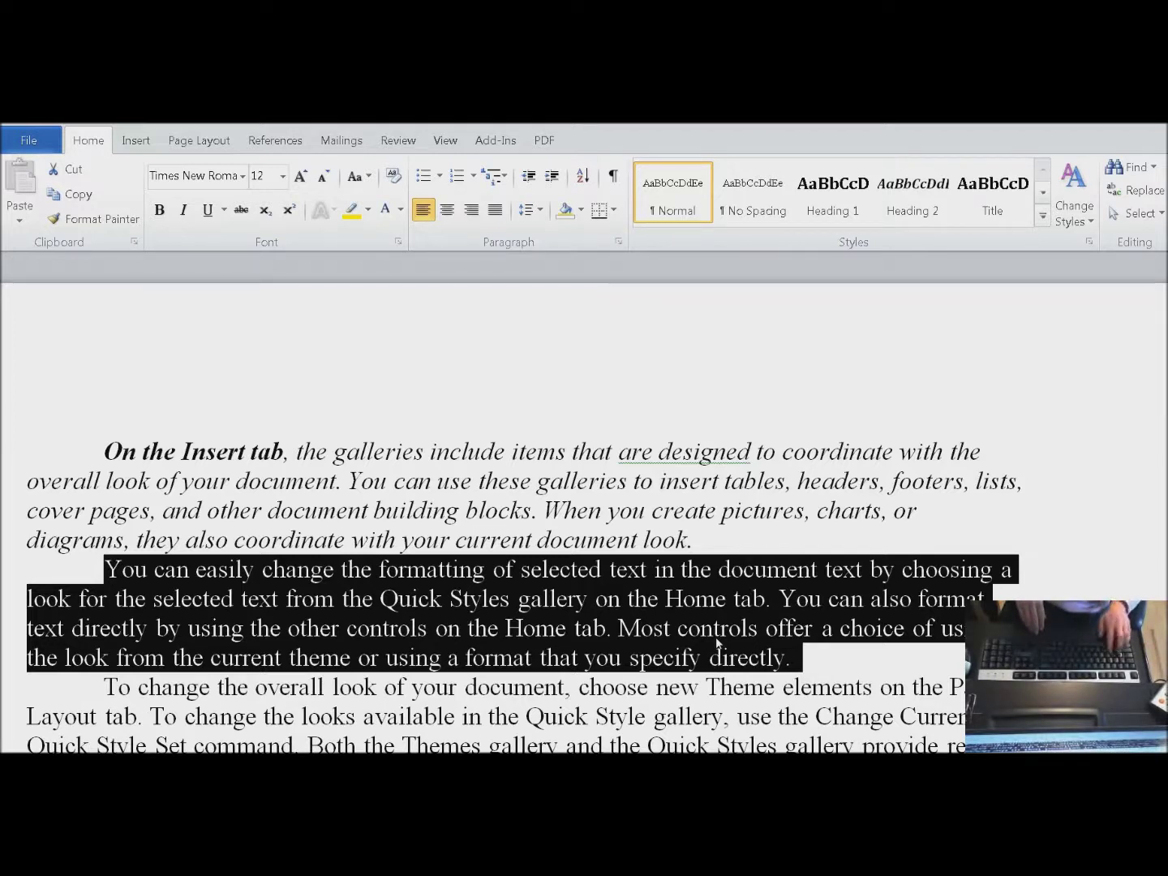
# - Apply the Emboss effect to the second paragraph and undo it, leaving the paragraph selected
pyautogui.hotkey('ctrl', 'd')
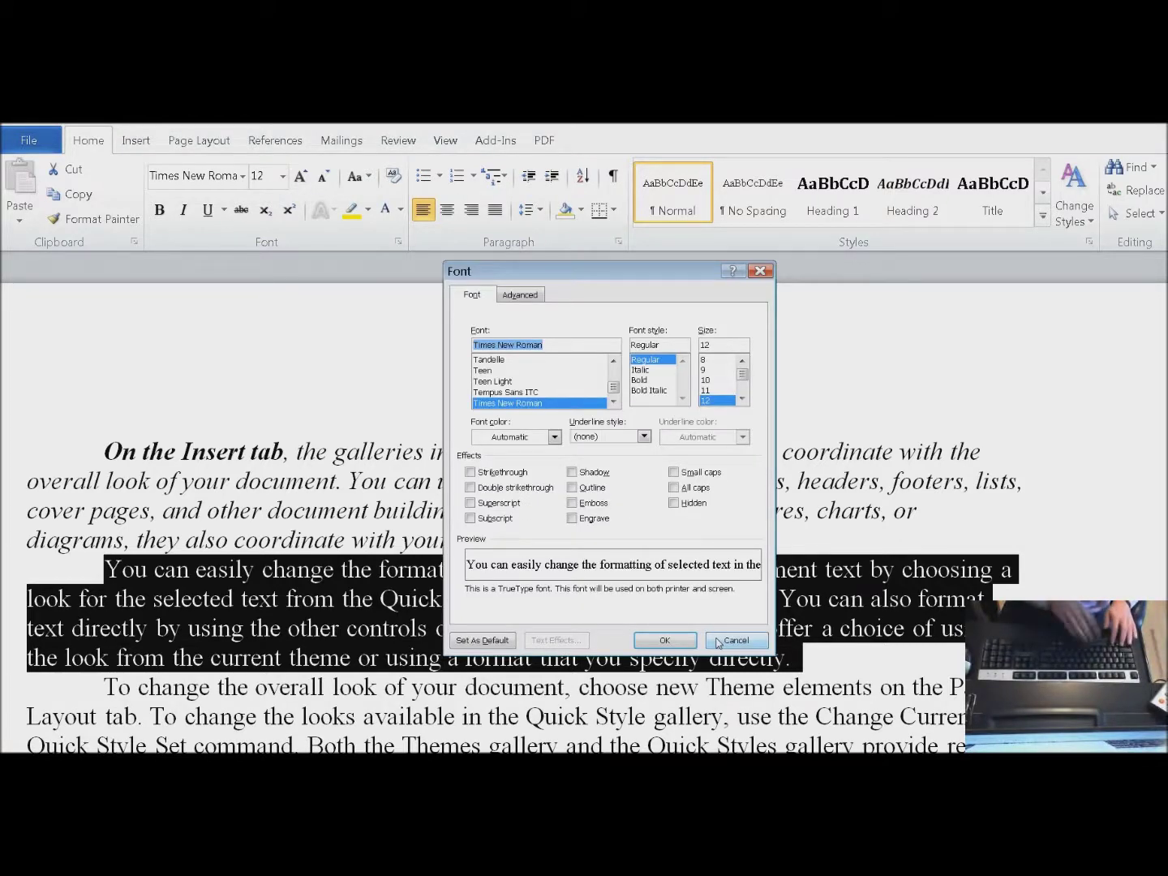
pyautogui.hotkey('alt', 'e')
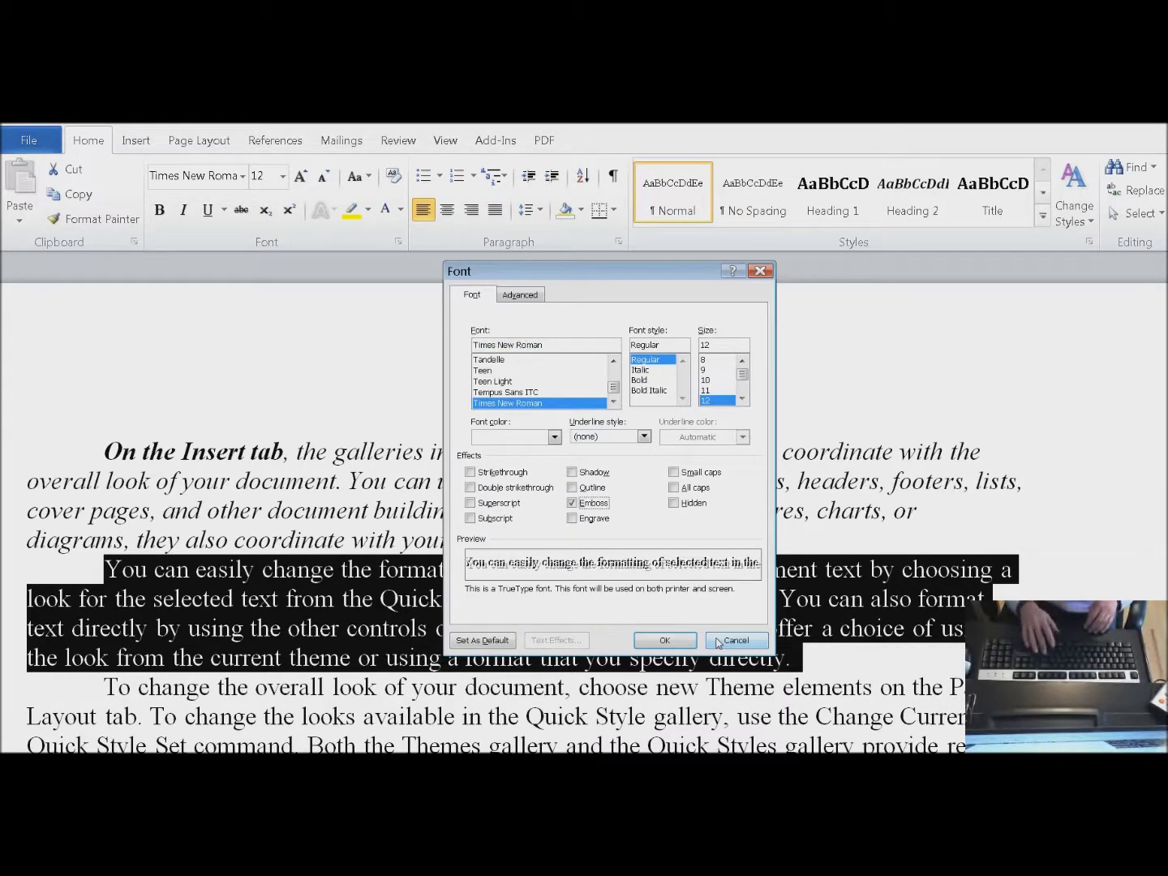
pyautogui.press('Return')
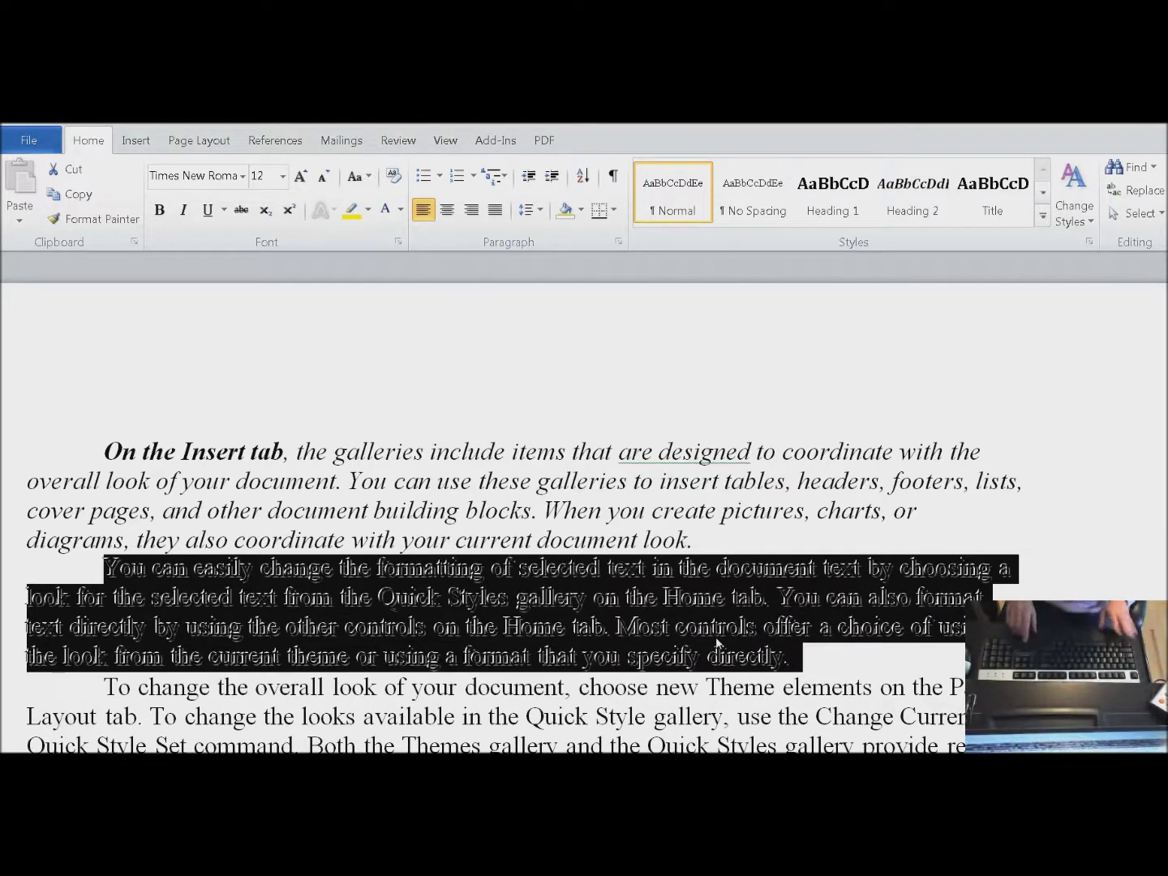
pyautogui.press('Down')
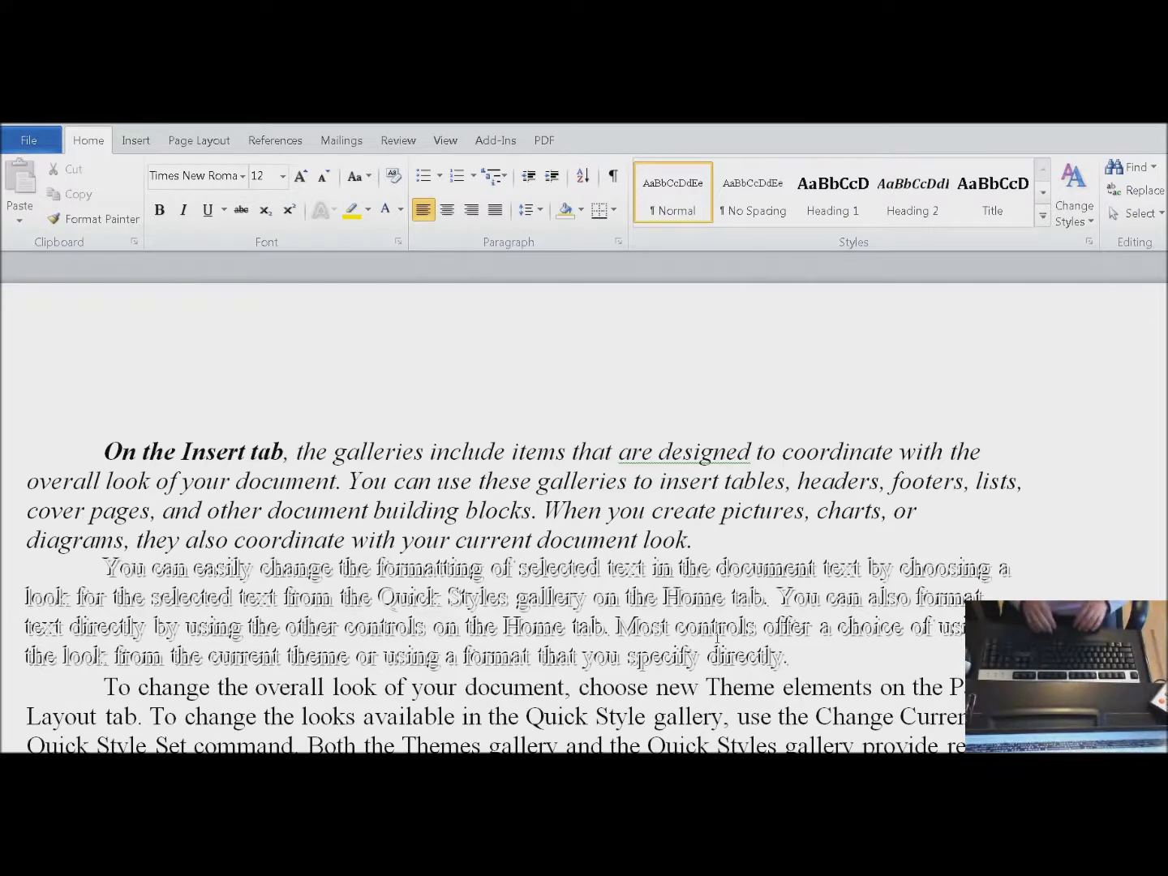
pyautogui.tripleClick(717, 638)
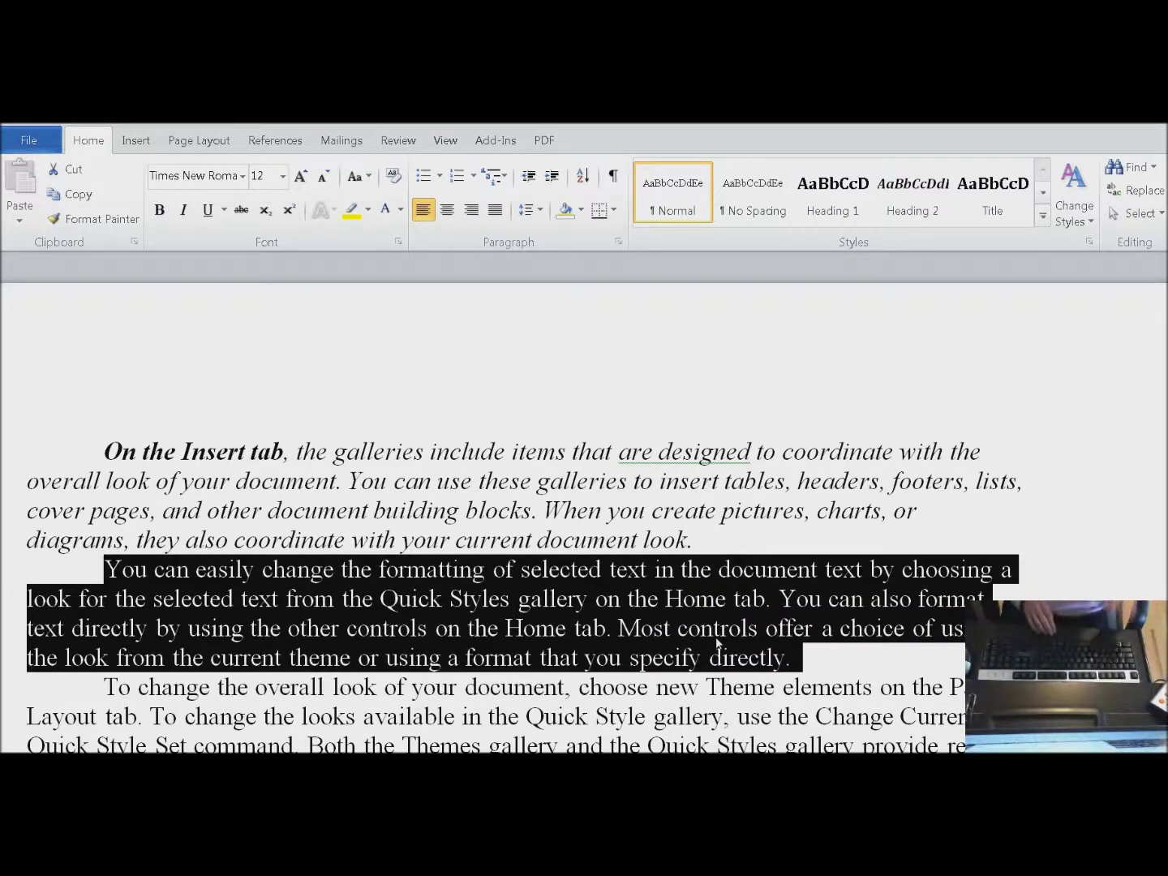
# - Apply the Strikethrough effect to the selected second paragraph through the Font settings, and deselect it
pyautogui.hotkey('ctrl', 'd')
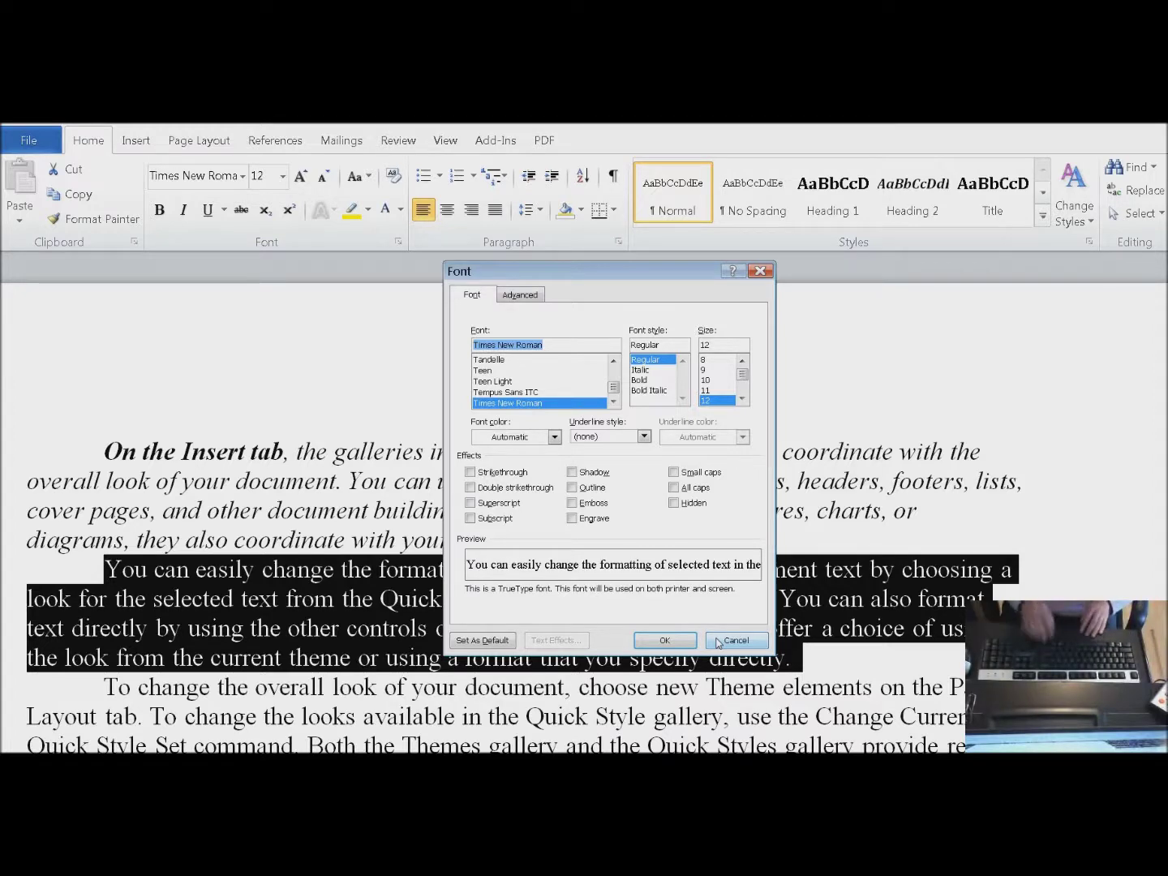
pyautogui.hotkey('alt', 'k')
pyautogui.press('Return')
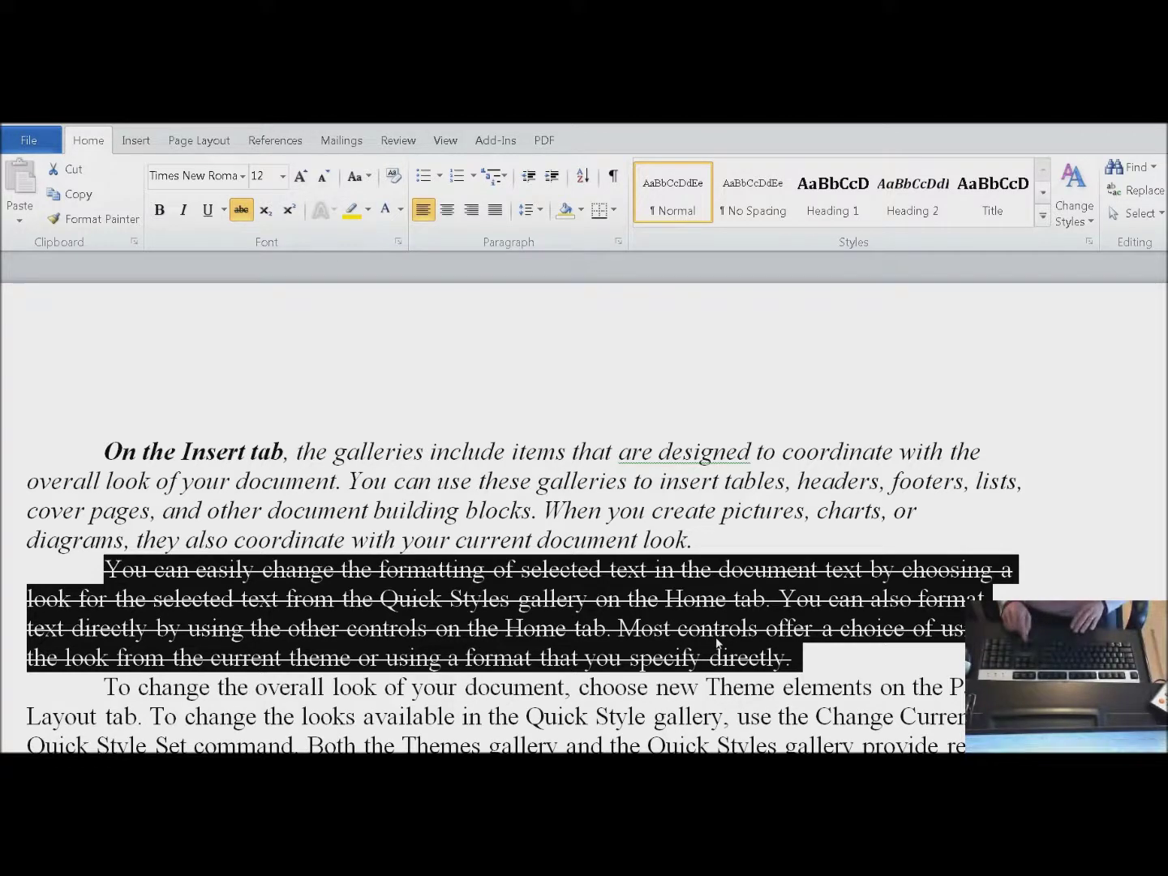
pyautogui.click(717, 641)
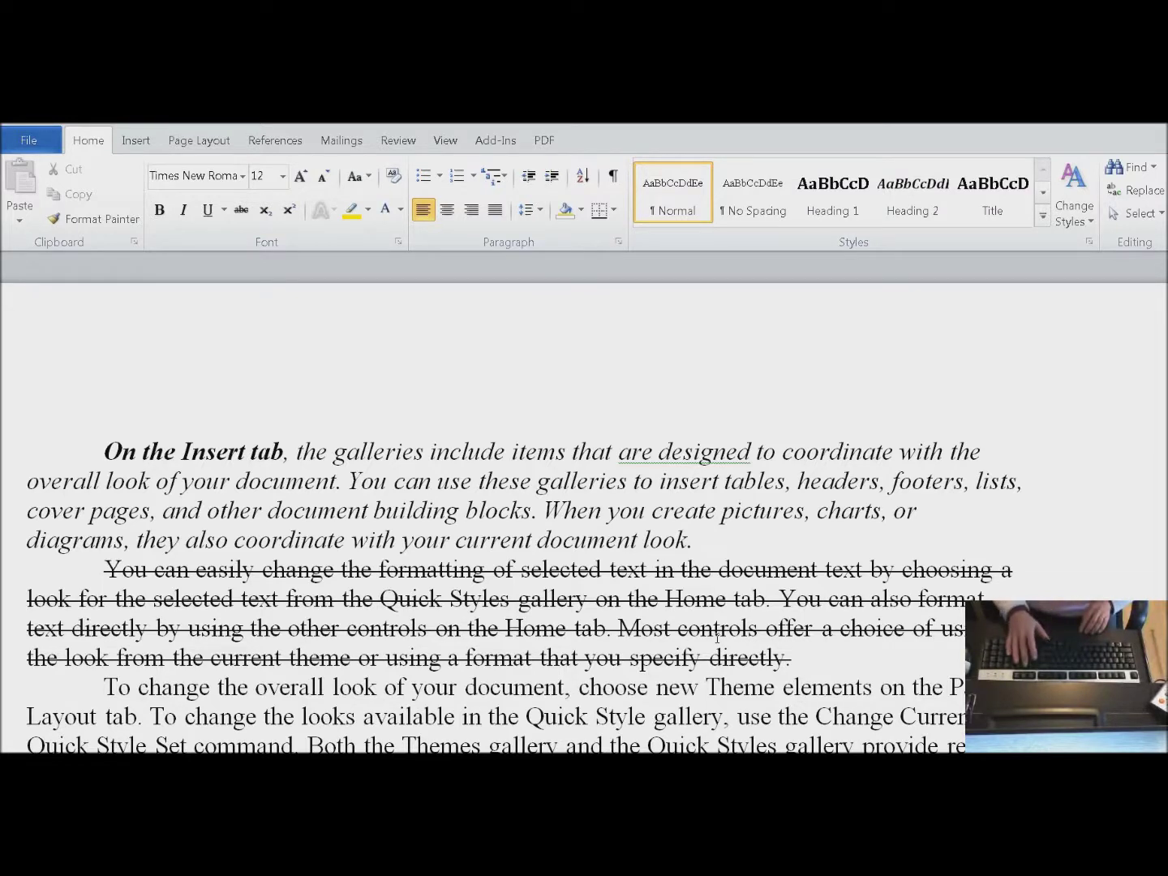
# - Select the whole third paragraph, starting from "To change the overall look", and move the cursor to the document's start and end
pyautogui.press('Home')
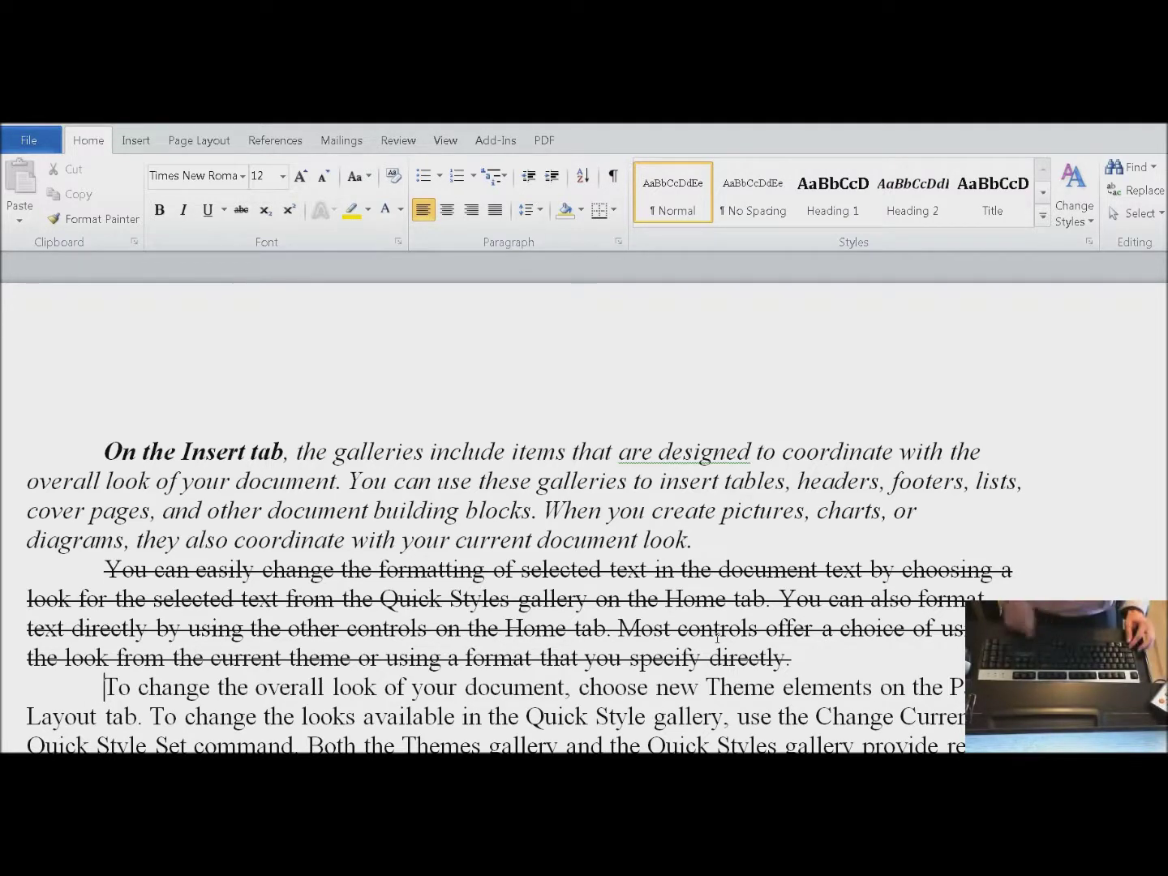
pyautogui.hotkey('ctrl', 'shift', 'Down')
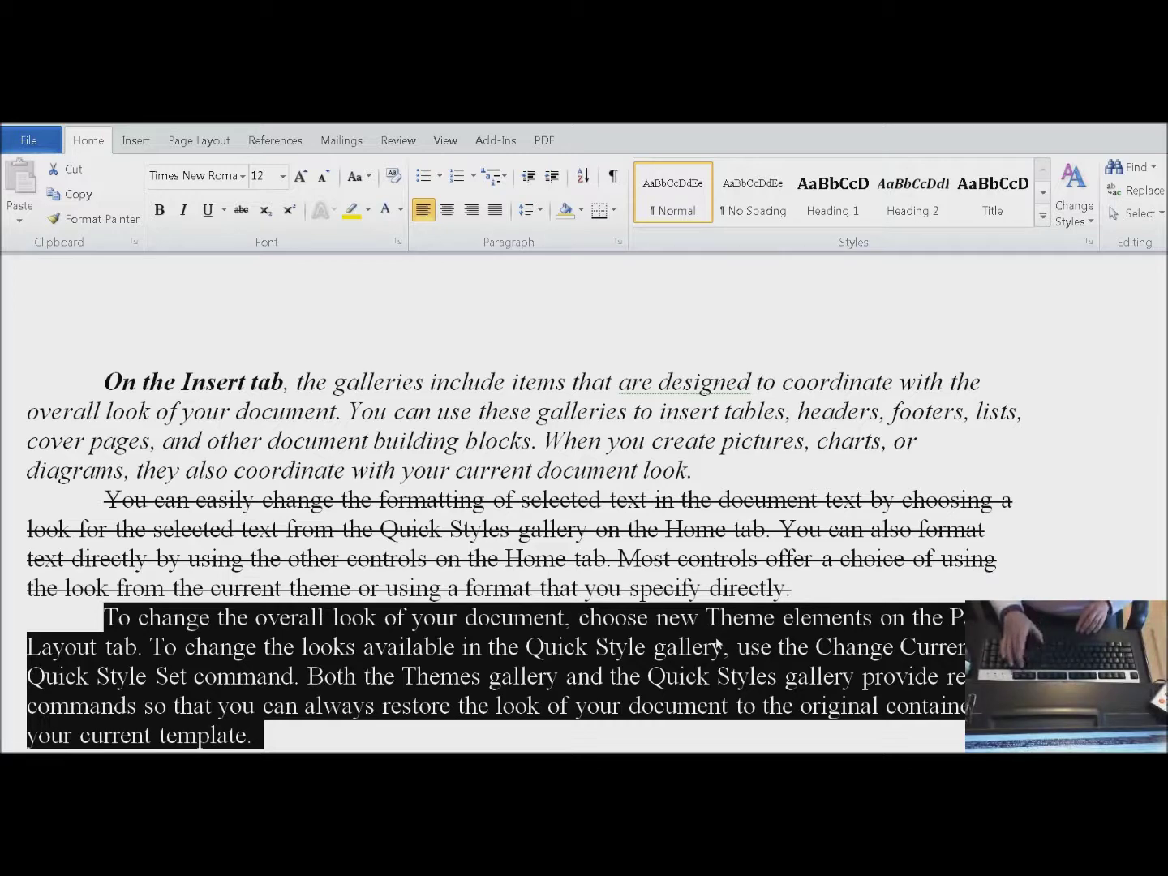
pyautogui.hotkey('ctrl', 'Home')
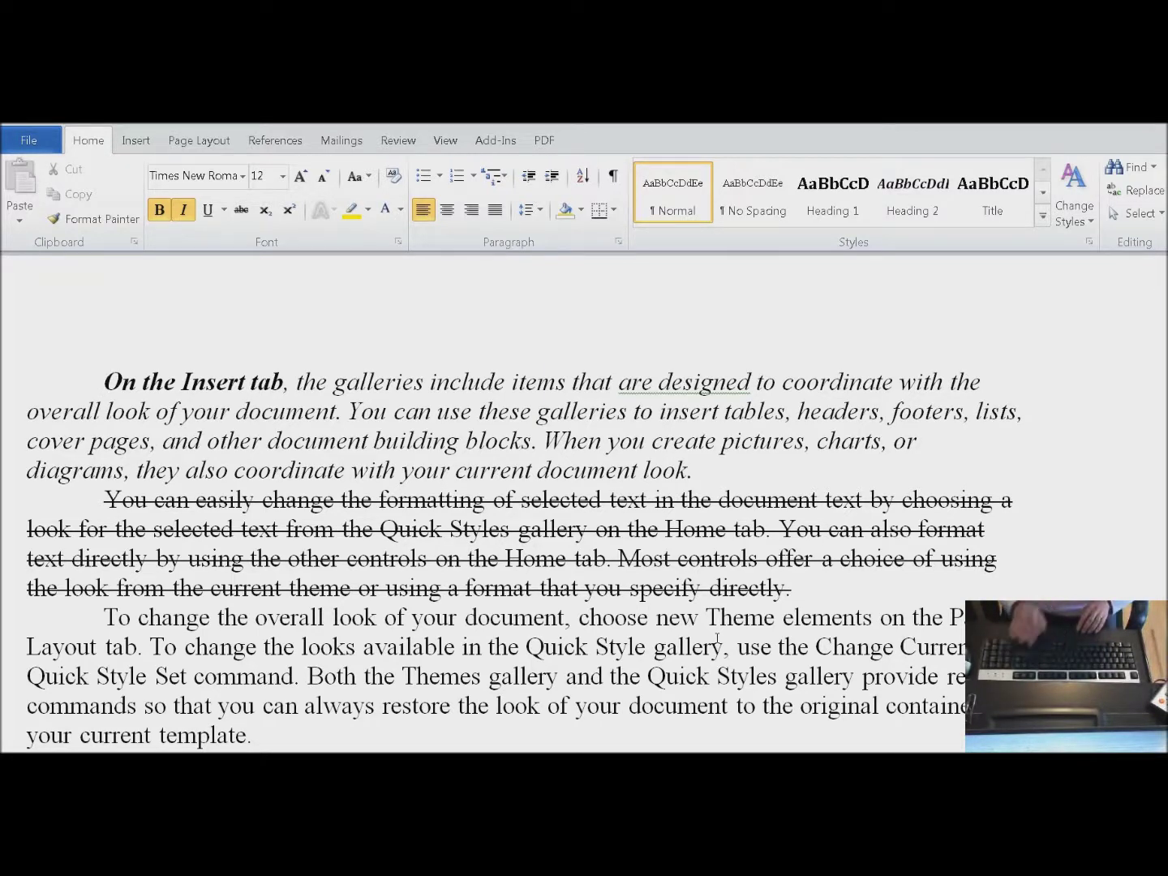
pyautogui.hotkey('ctrl', 'End')
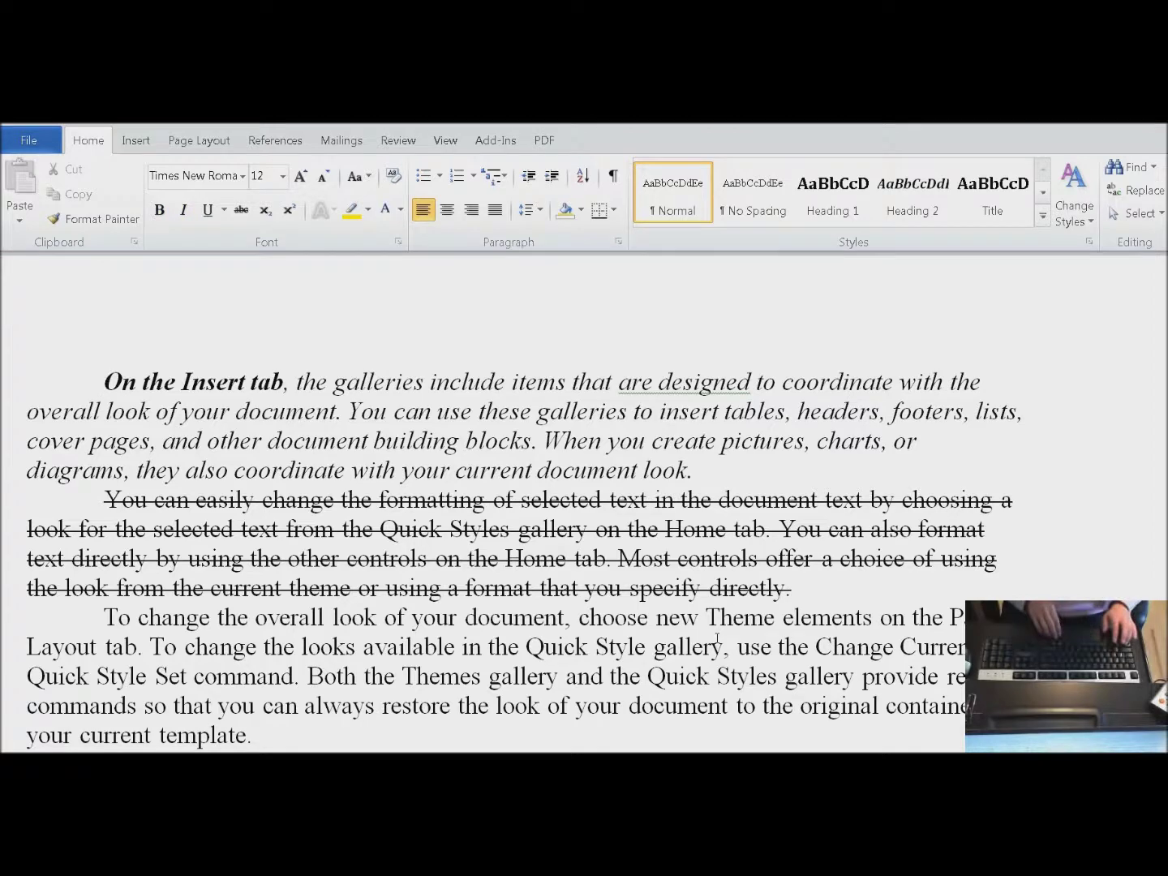